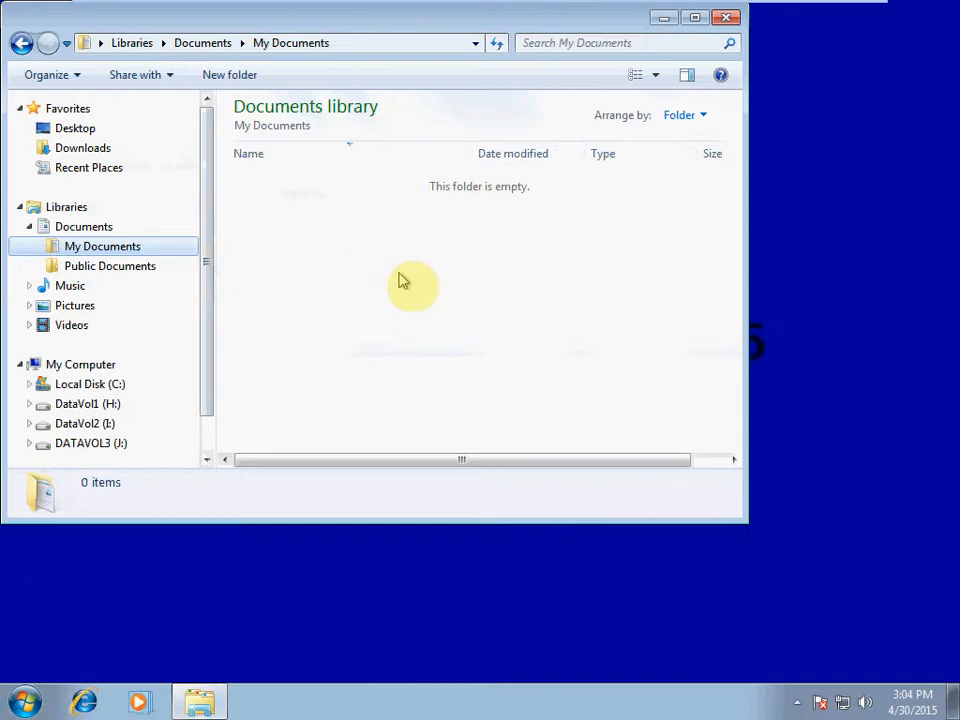
Step: Create a new folder named SimpleShare1 in My Documents
{"action": "right_click", "coordinate": [344, 260]}
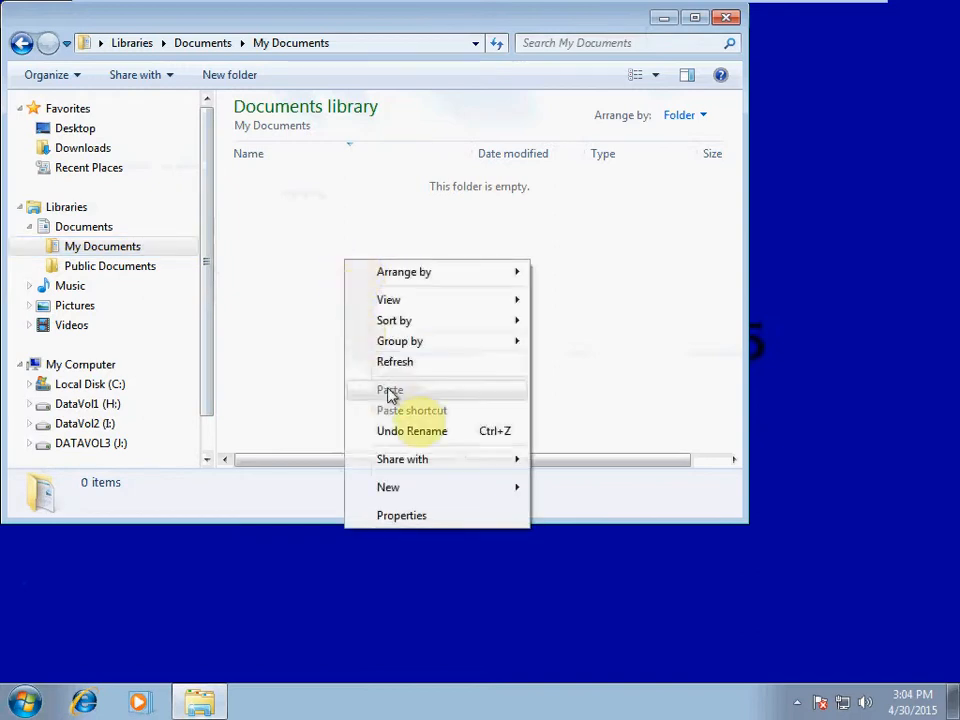
{"action": "left_click", "coordinate": [461, 484]}
{"action": "left_click", "coordinate": [574, 489]}
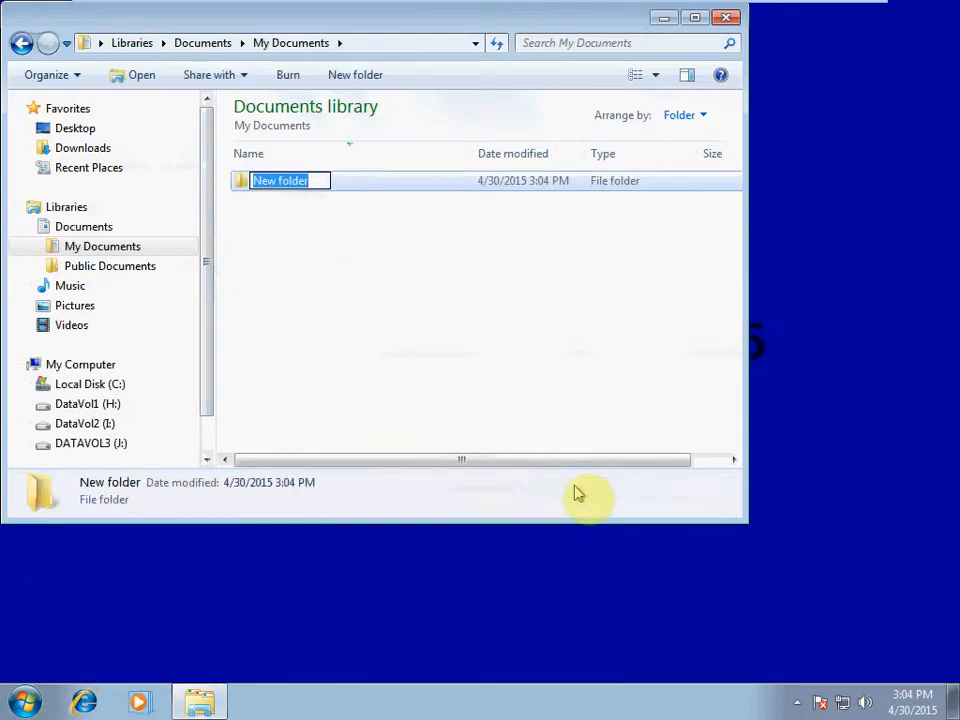
{"action": "type", "text": "SimpleShare1"}
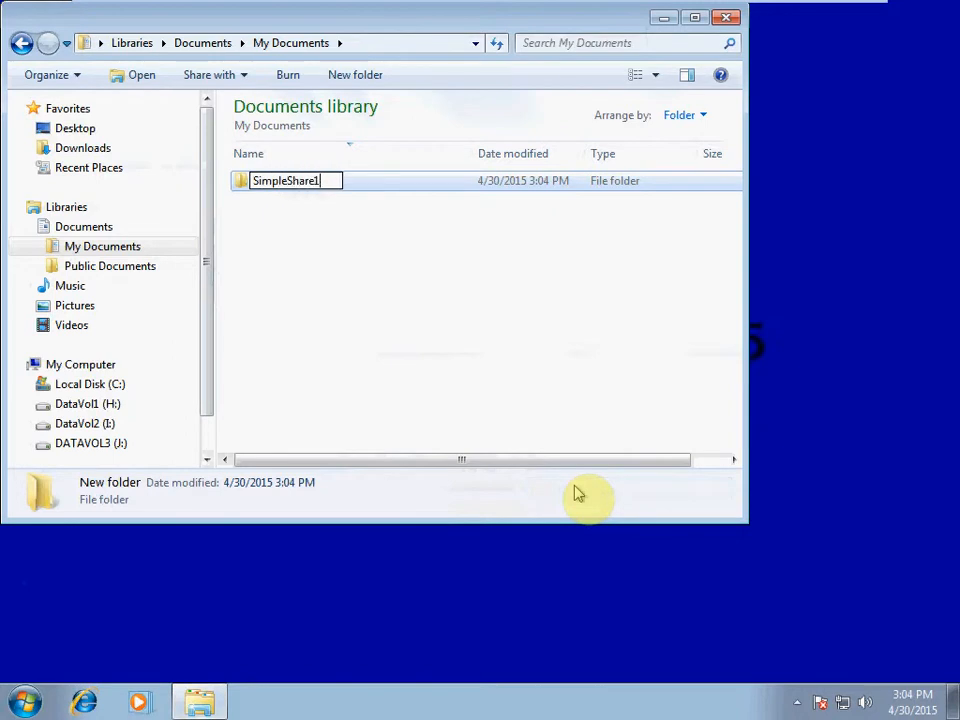
{"action": "left_click", "coordinate": [427, 259]}
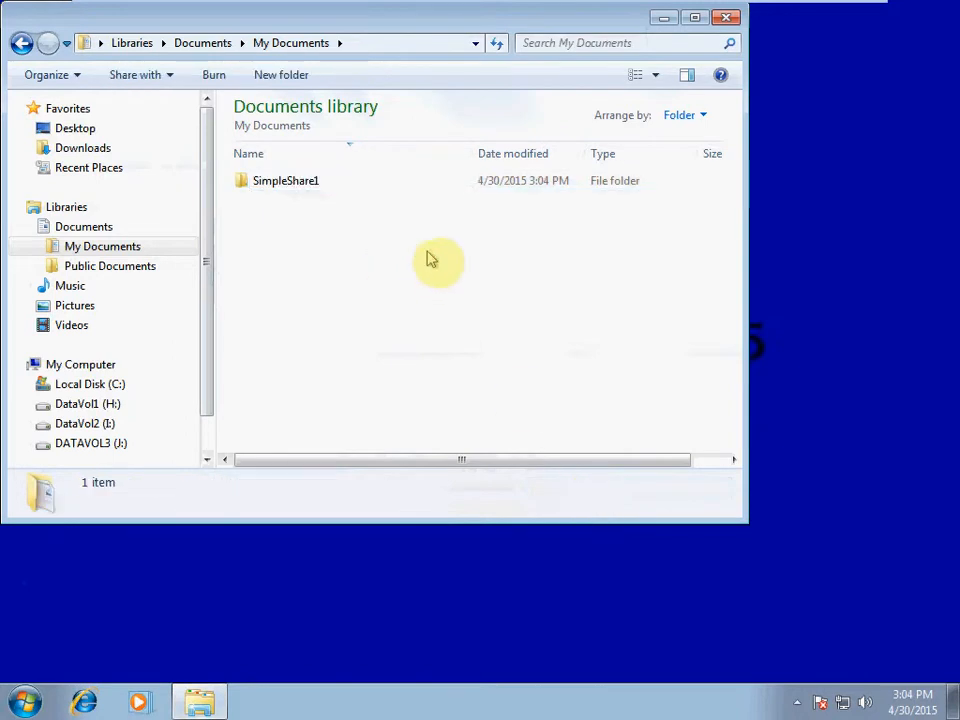
{"action": "left_click", "coordinate": [314, 181]}
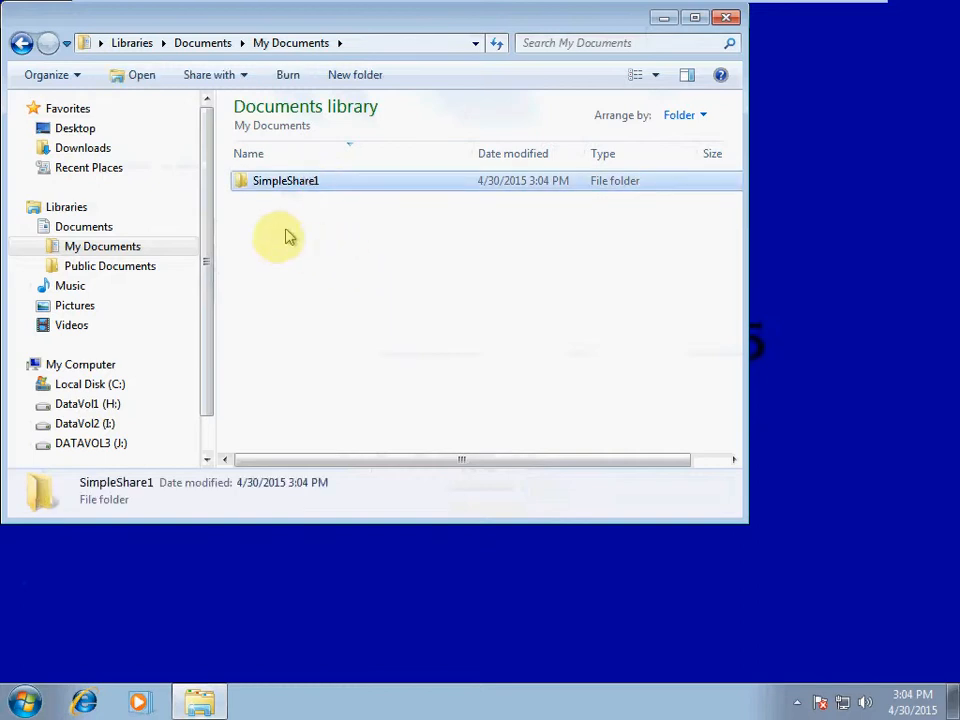
{"action": "left_click", "coordinate": [240, 77]}
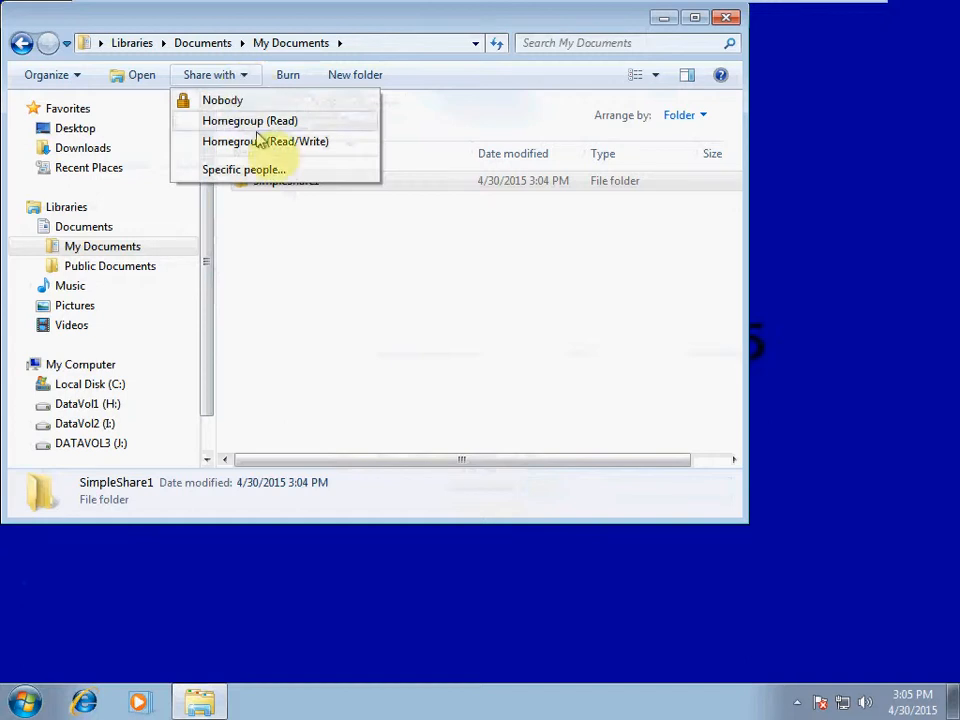
{"action": "left_click", "coordinate": [262, 170]}
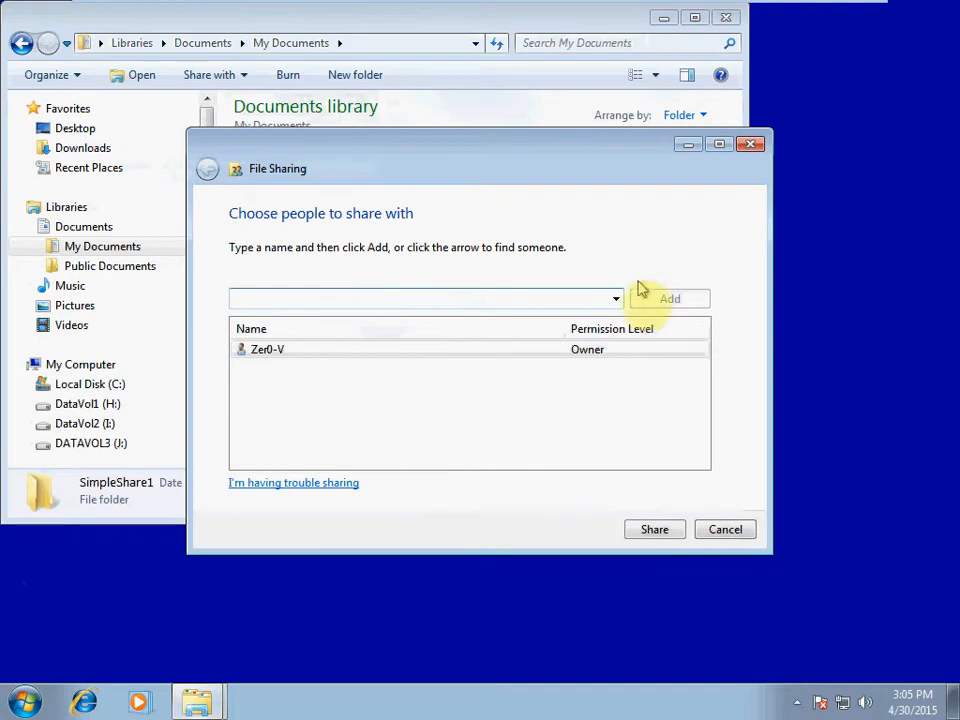
{"action": "left_click", "coordinate": [617, 300]}
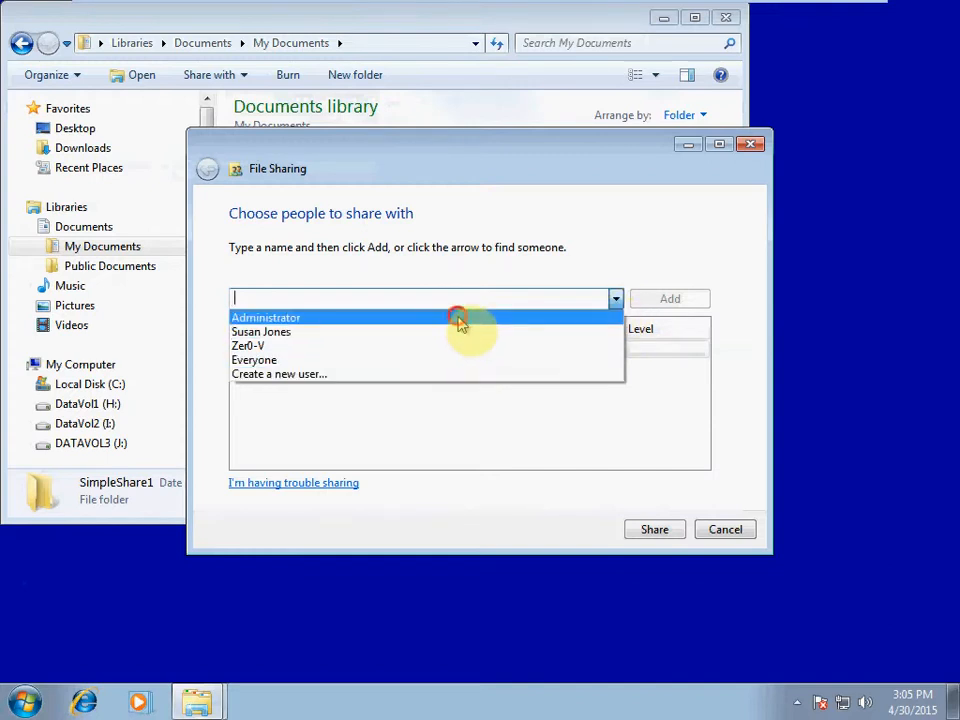
{"action": "left_click", "coordinate": [459, 318]}
{"action": "left_click", "coordinate": [668, 302]}
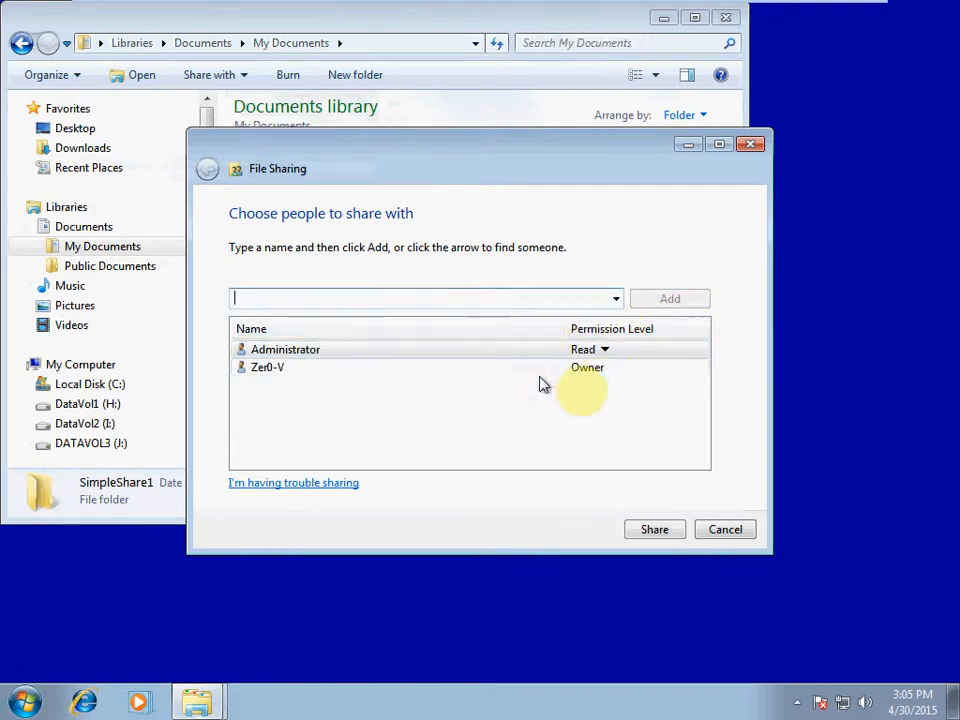
{"action": "left_click", "coordinate": [604, 350]}
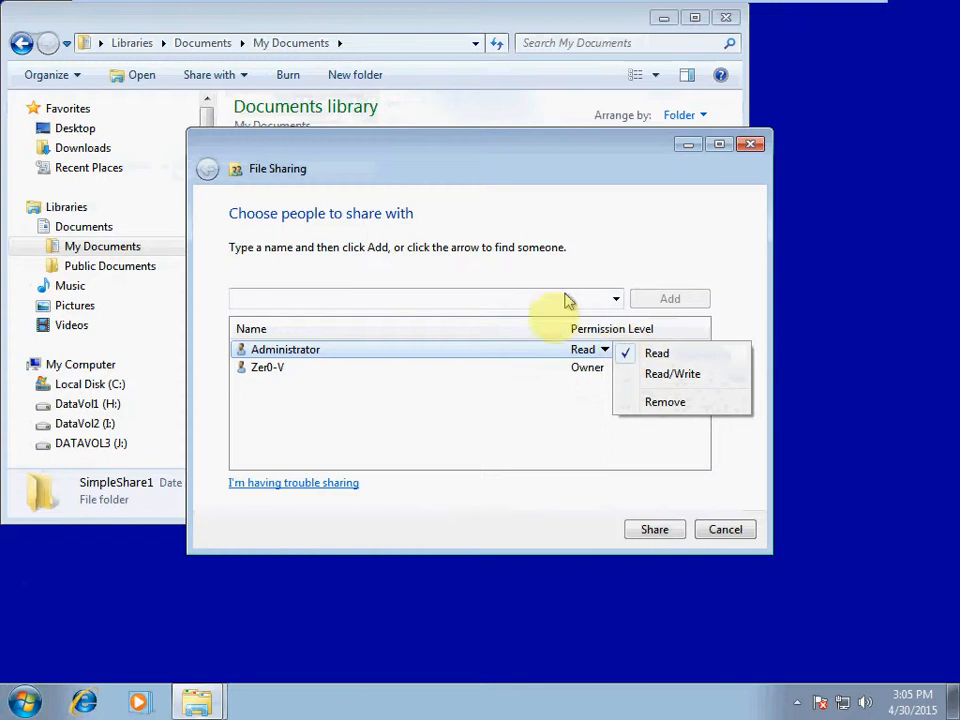
{"action": "left_click", "coordinate": [544, 421]}
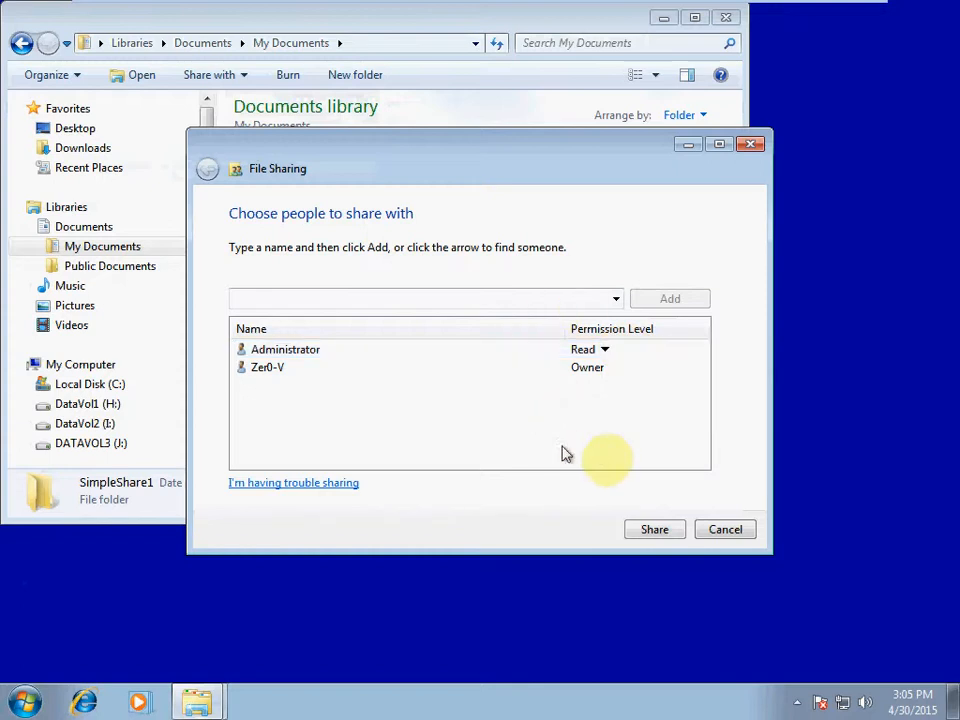
{"action": "left_click", "coordinate": [736, 531]}
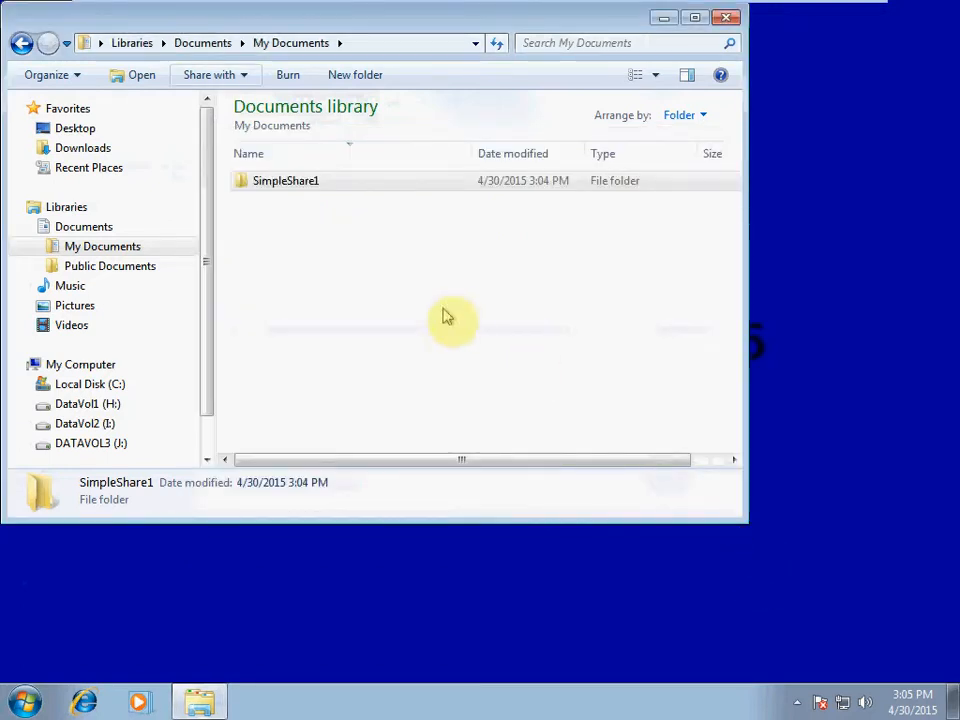
Step: Try to share the SimpleShare1 folder with the homegroup at the Read level
{"action": "left_click", "coordinate": [244, 78]}
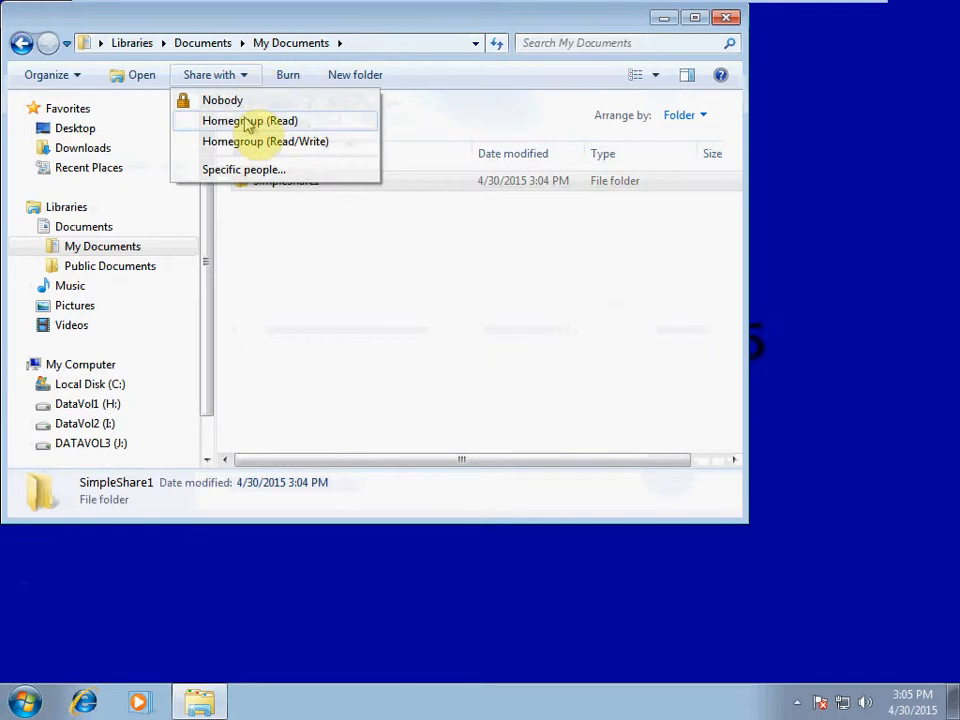
{"action": "left_click", "coordinate": [243, 121]}
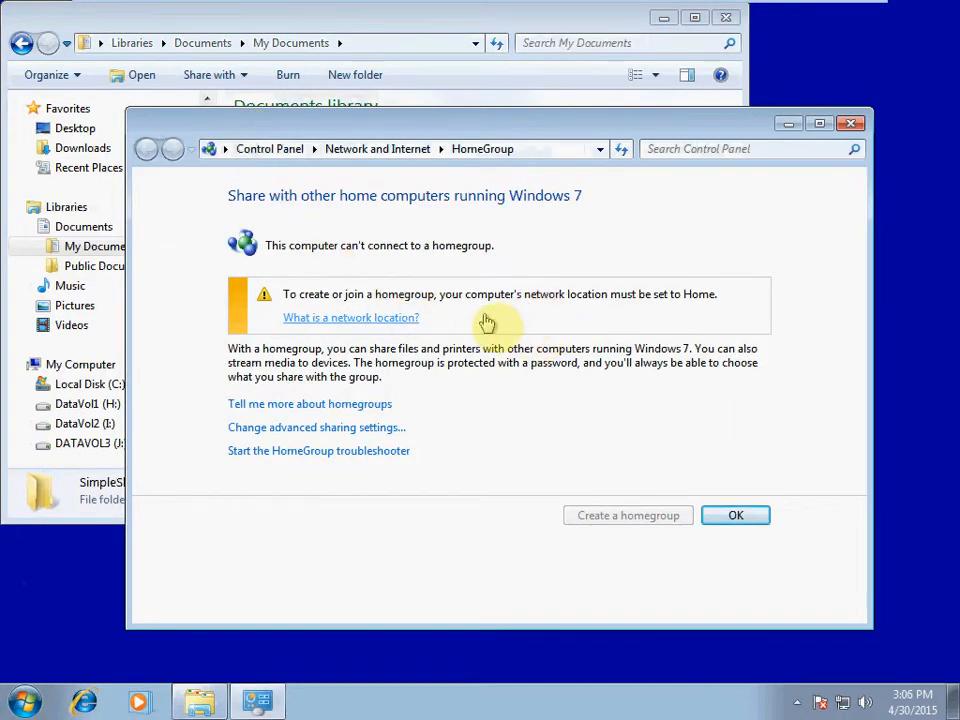
{"action": "left_click", "coordinate": [738, 513]}
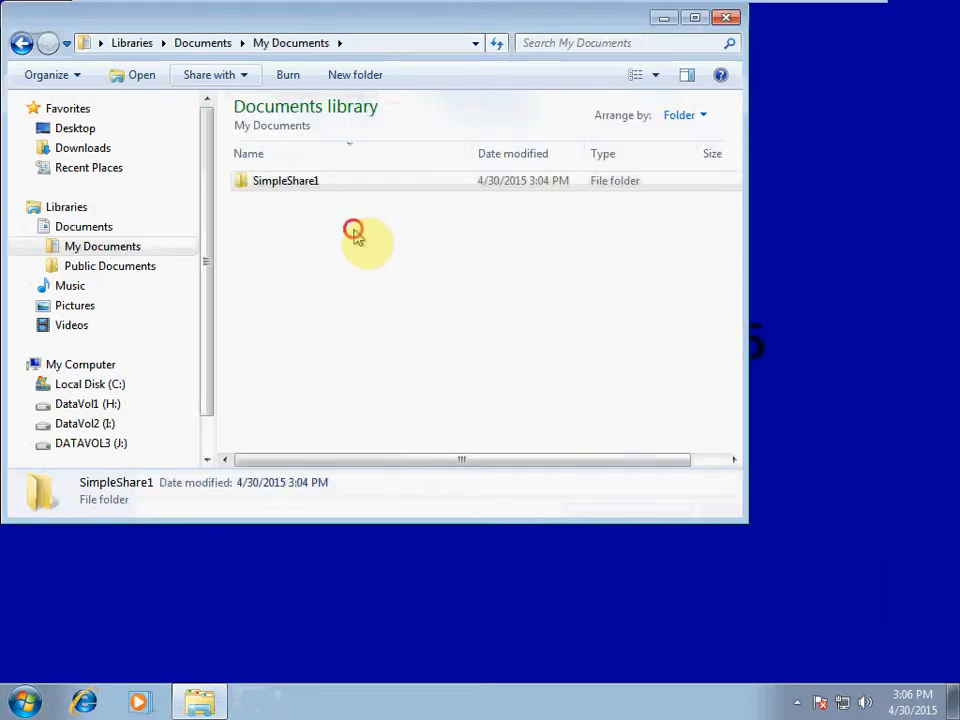
Step: Add Administrator to the specific people the SimpleShare1 folder is shared with
{"action": "left_click", "coordinate": [285, 184]}
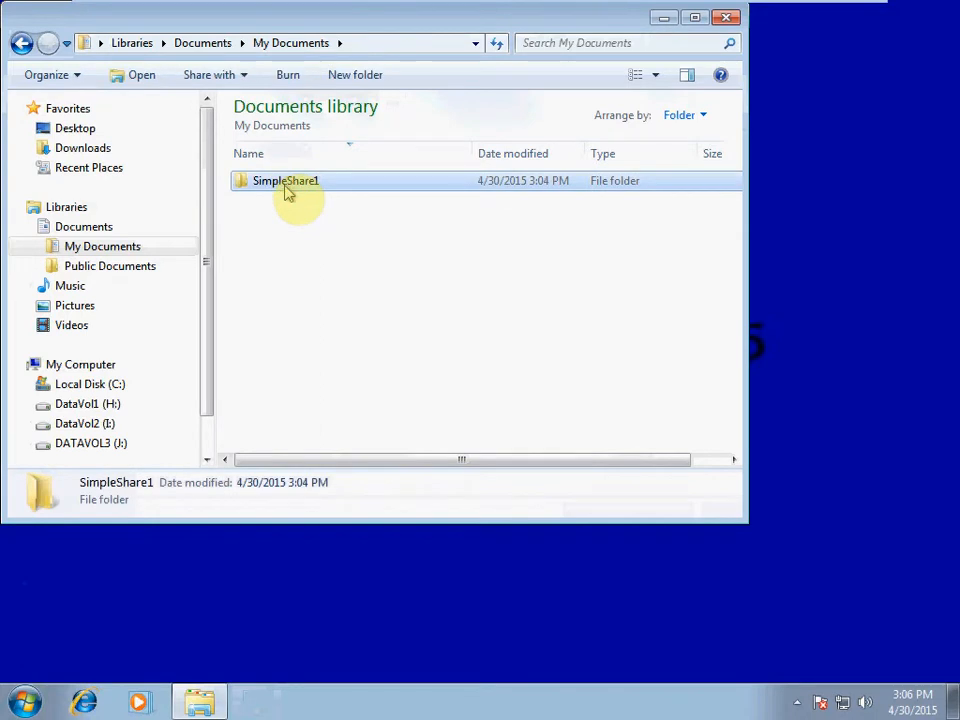
{"action": "left_click", "coordinate": [243, 76]}
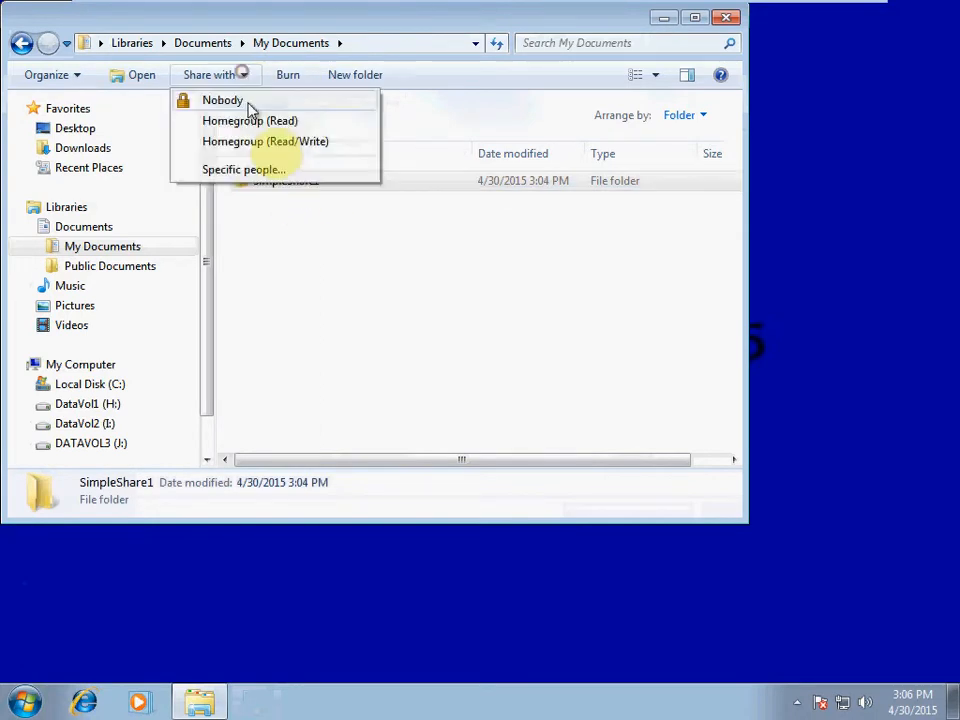
{"action": "left_click", "coordinate": [258, 170]}
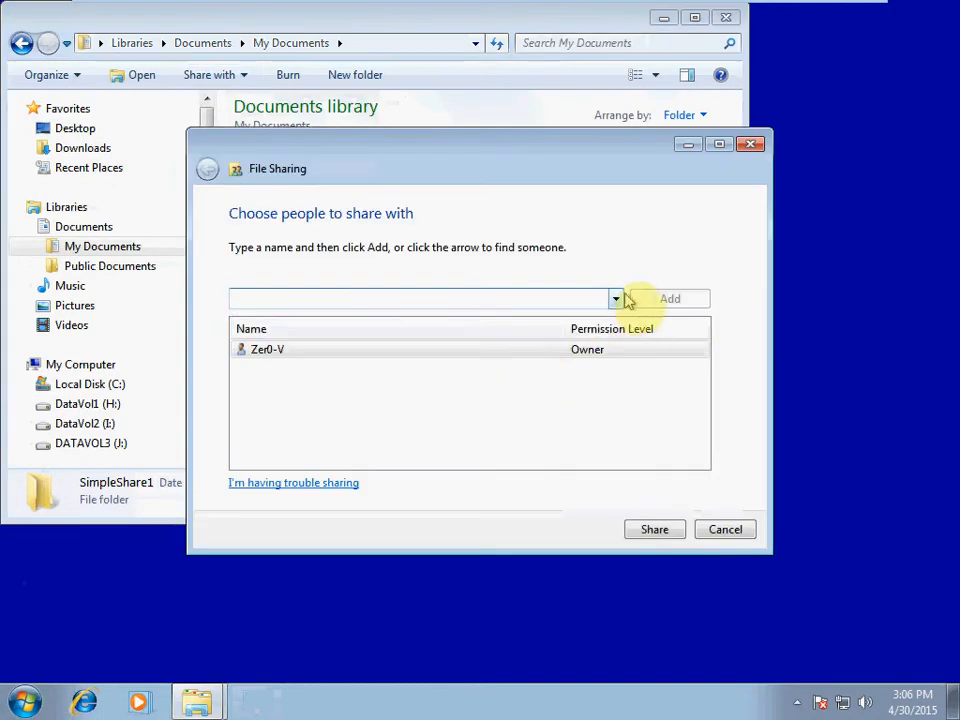
{"action": "left_click", "coordinate": [617, 299]}
{"action": "left_click", "coordinate": [514, 317]}
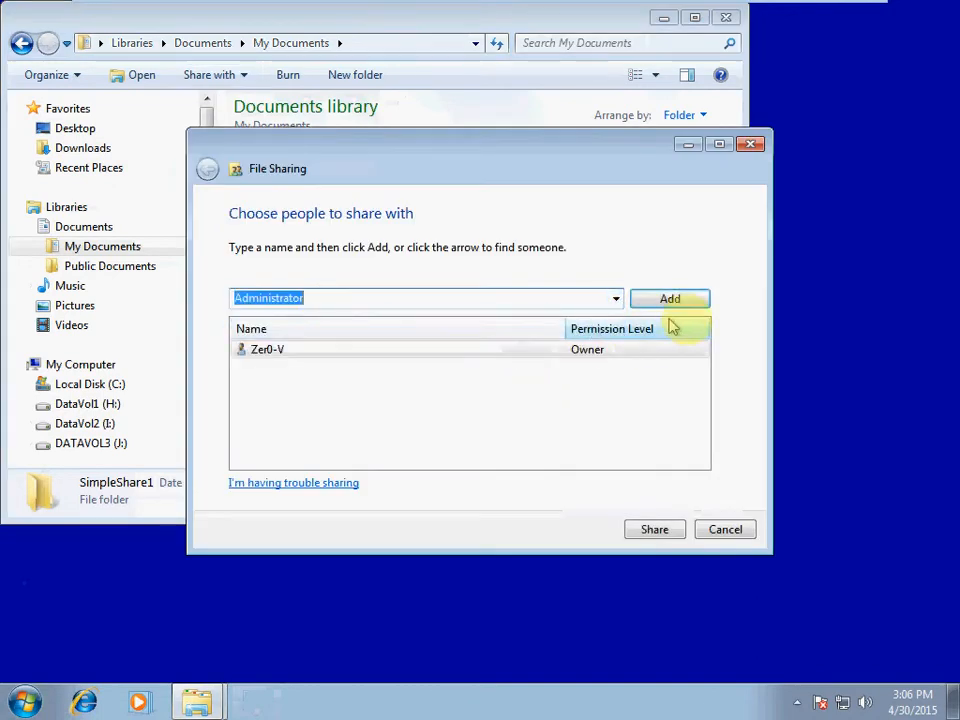
{"action": "left_click", "coordinate": [672, 301]}
Step: Set Administrator's permission level to Read/Write and complete the sharing of SimpleShare1
{"action": "left_click", "coordinate": [605, 352]}
{"action": "left_click", "coordinate": [661, 378]}
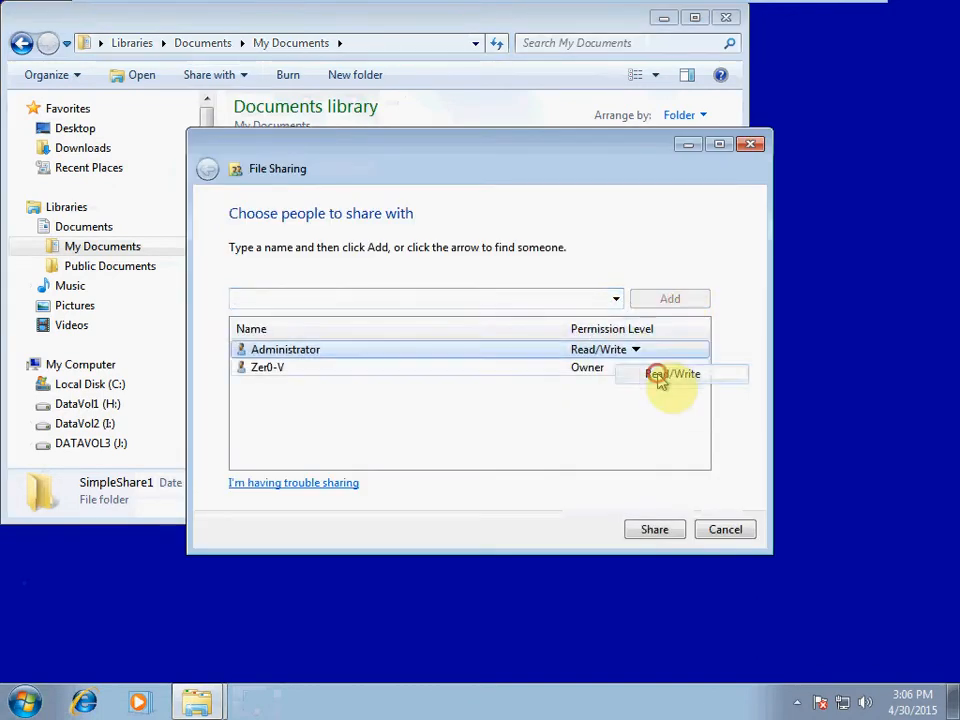
{"action": "left_click", "coordinate": [665, 533]}
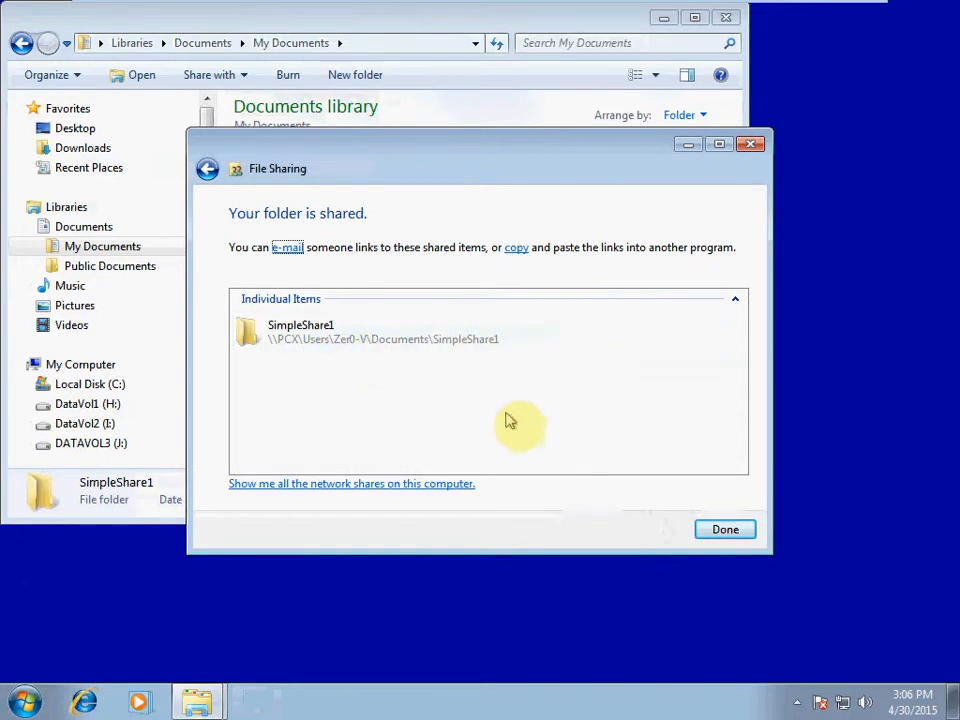
{"action": "left_click", "coordinate": [735, 530]}
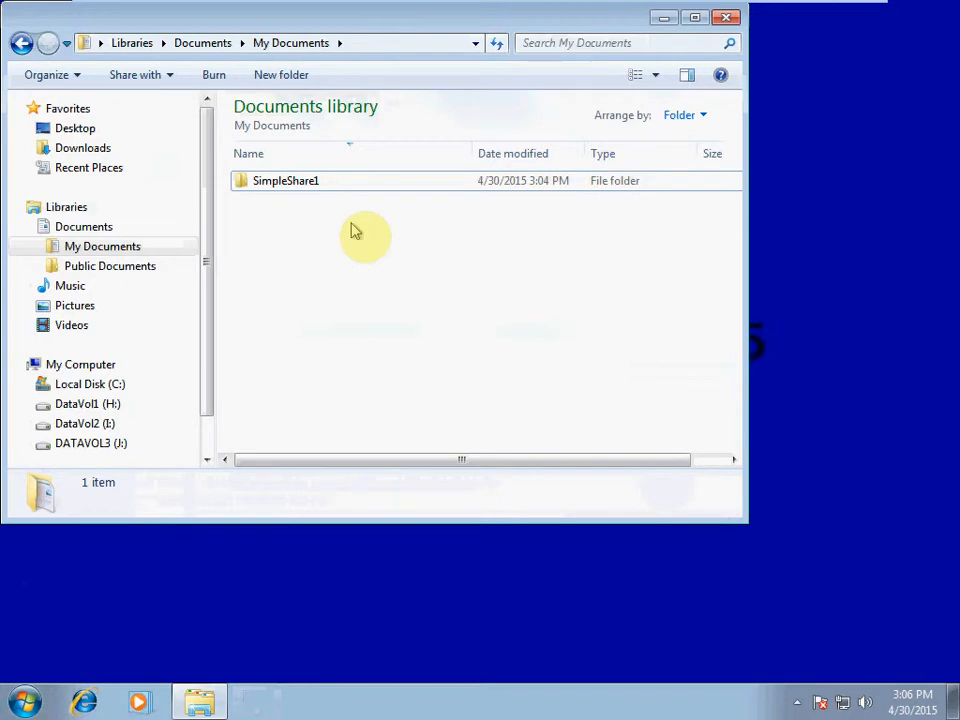
Step: Create a new folder named SimpleShare2 at the root of Local Disk (C:)
{"action": "left_click", "coordinate": [105, 390]}
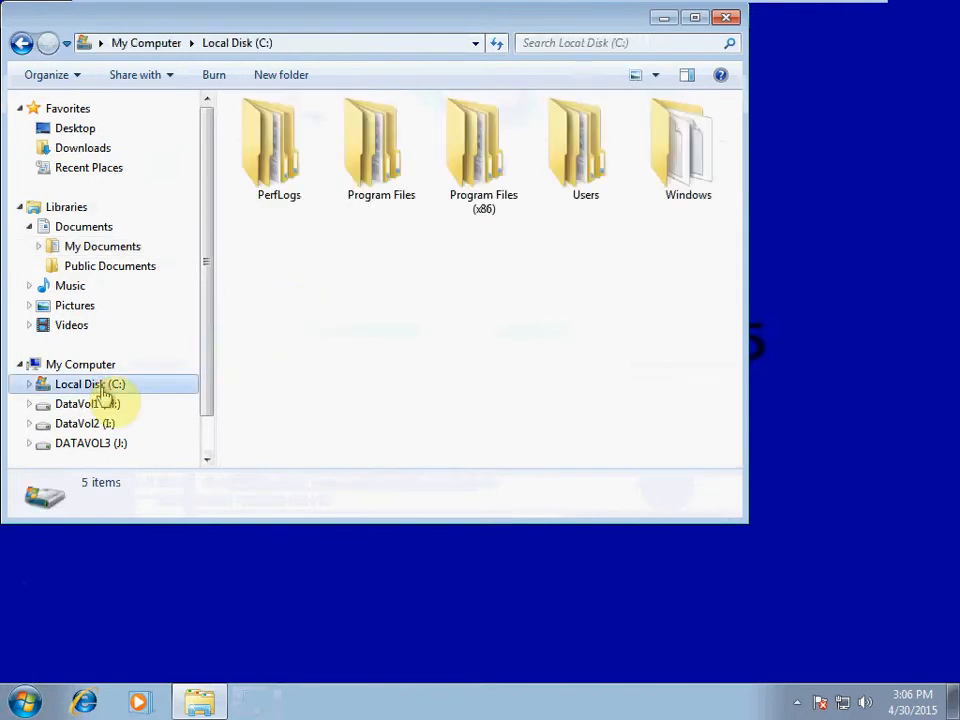
{"action": "right_click", "coordinate": [352, 310]}
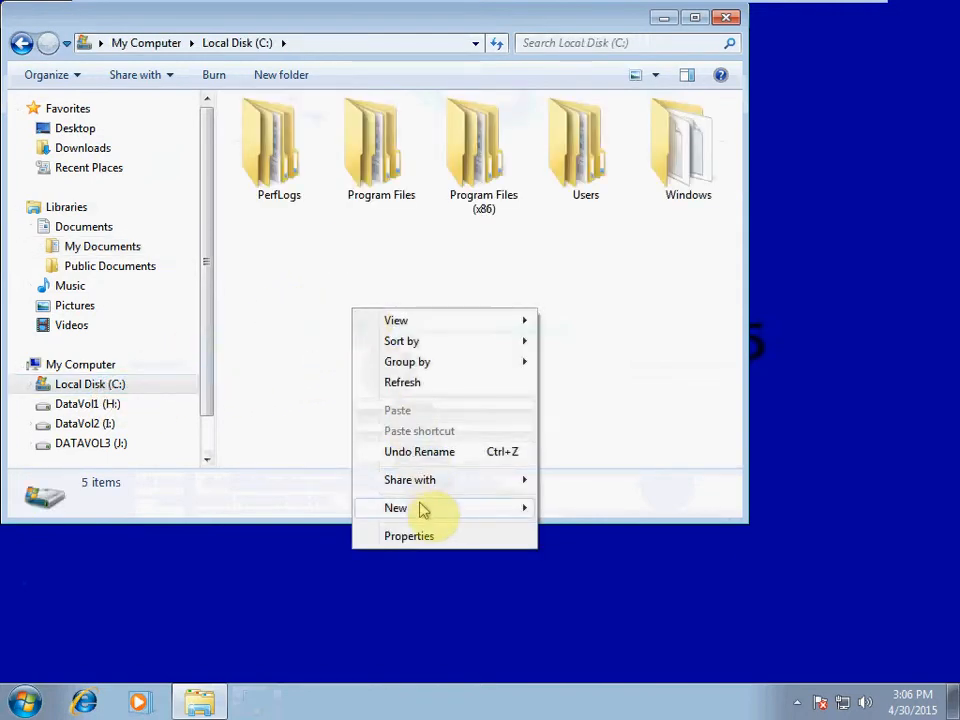
{"action": "mouse_move", "coordinate": [420, 506]}
{"action": "left_click", "coordinate": [565, 508]}
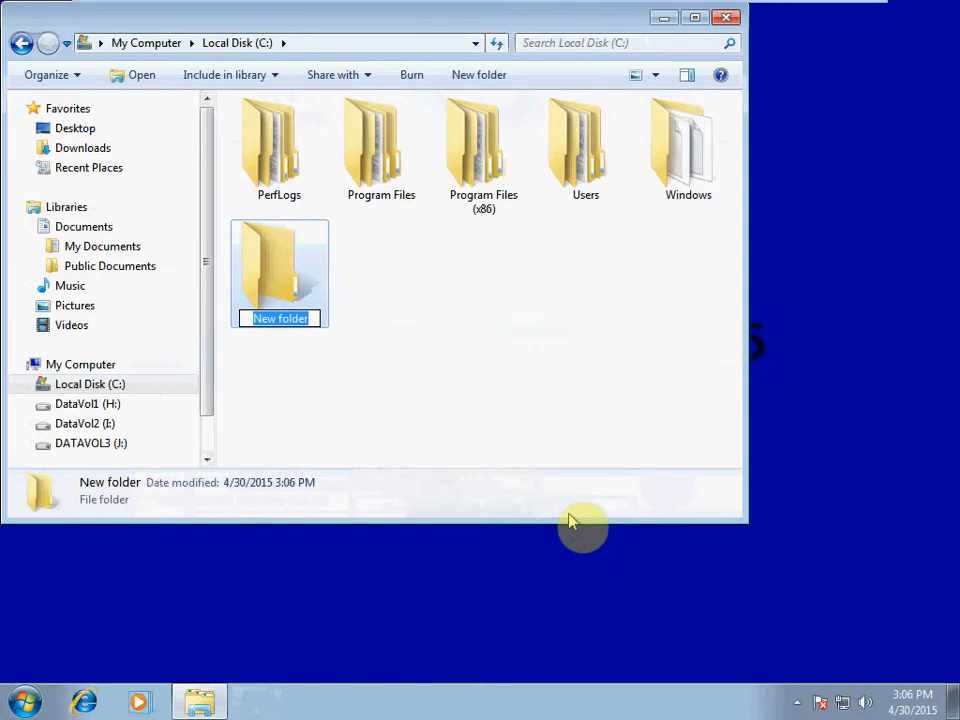
{"action": "type", "text": "Sim"}
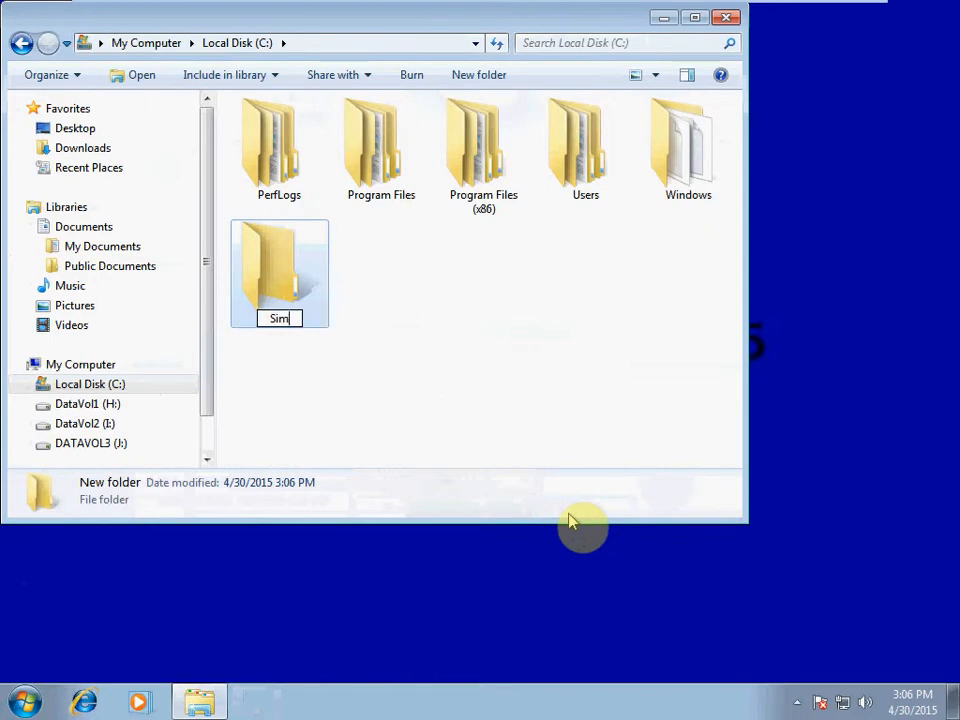
{"action": "type", "text": "pleShare2"}
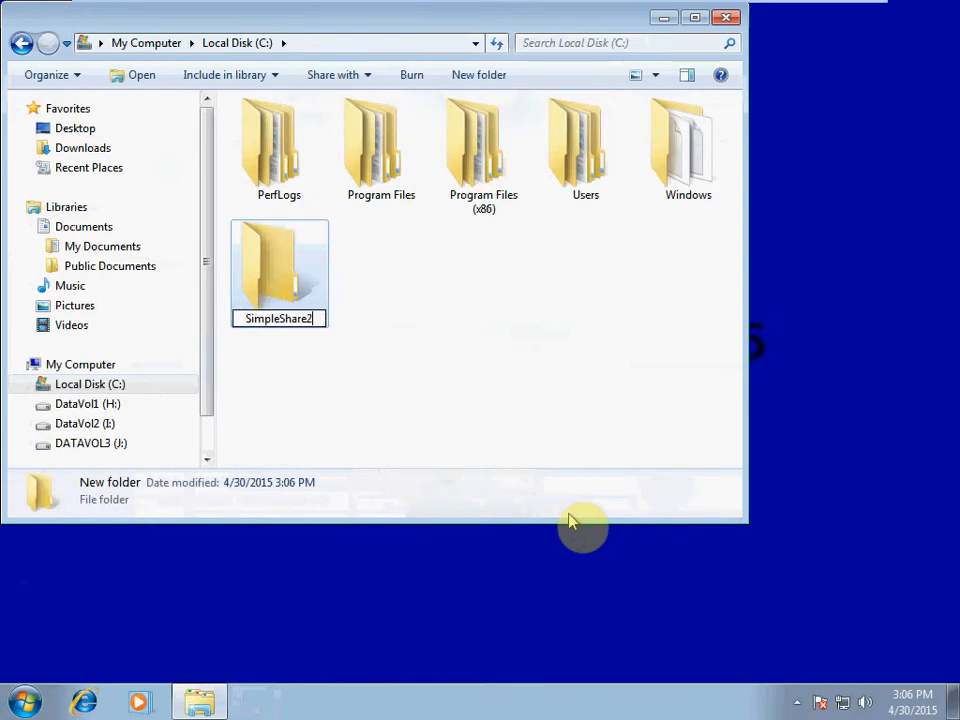
{"action": "left_click", "coordinate": [494, 347]}
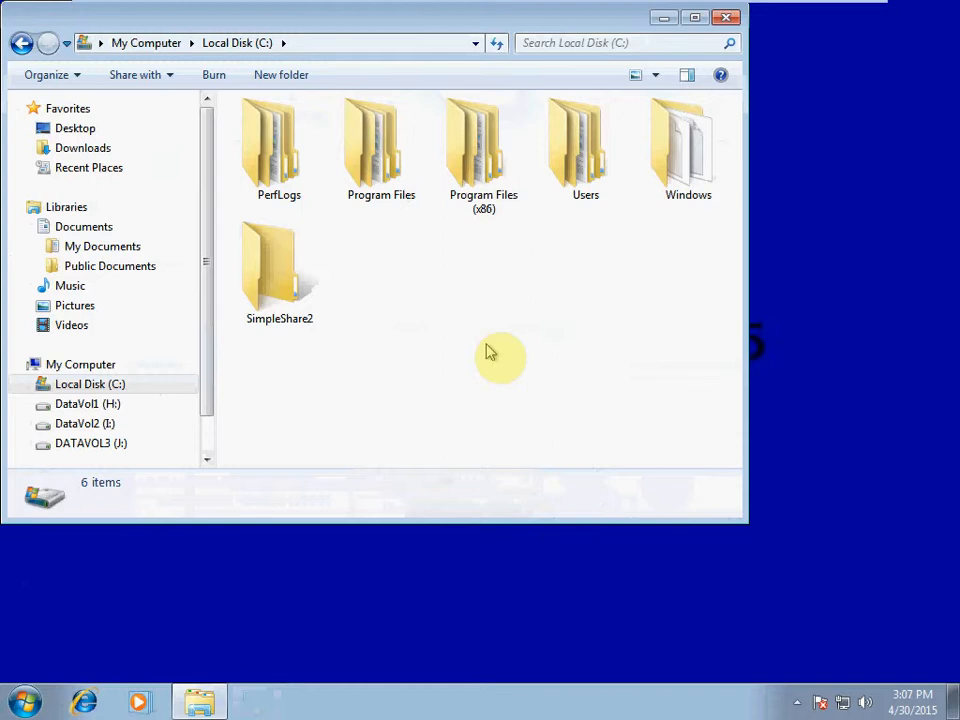
Step: Create a second folder named AdvancedShare at the root of Local Disk (C:)
{"action": "right_click", "coordinate": [481, 327]}
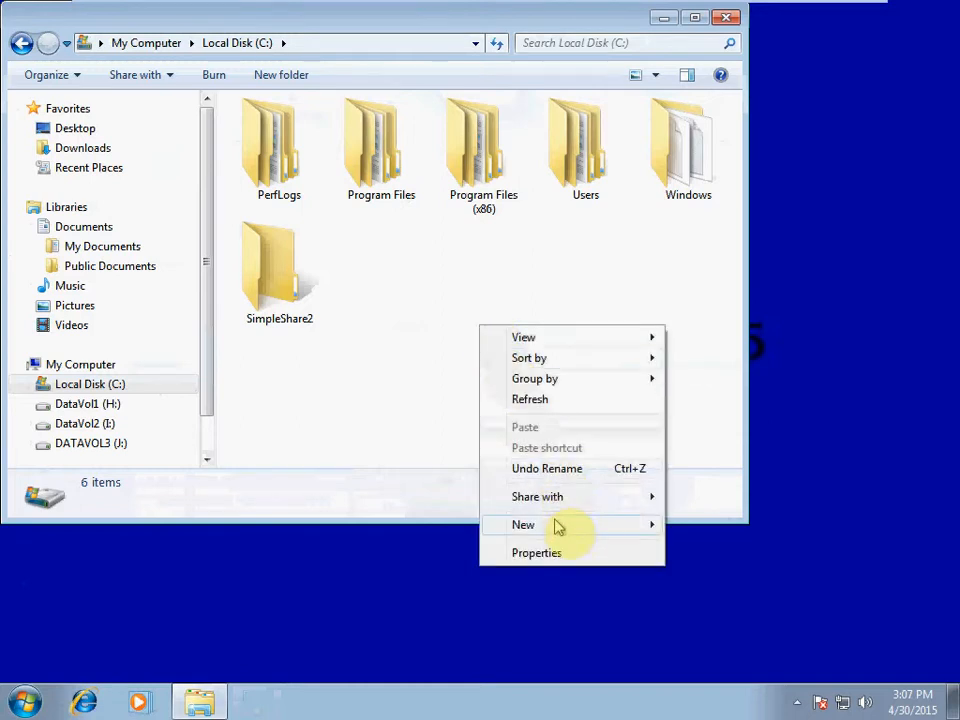
{"action": "left_click", "coordinate": [557, 526]}
{"action": "left_click", "coordinate": [705, 525]}
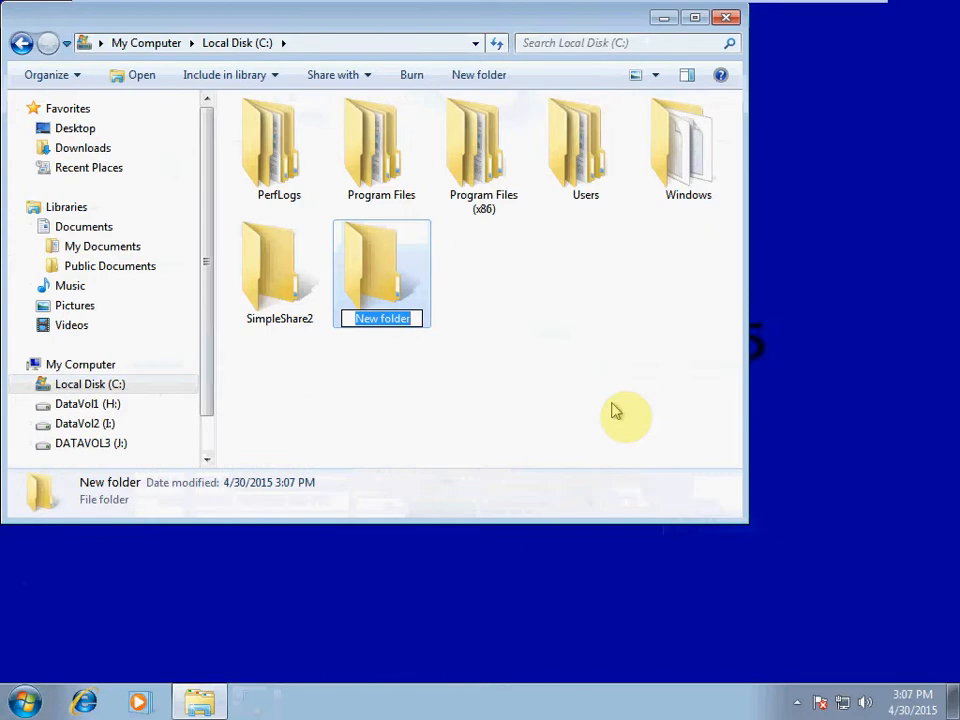
{"action": "type", "text": "AdvancedShare"}
{"action": "key", "text": "Return"}
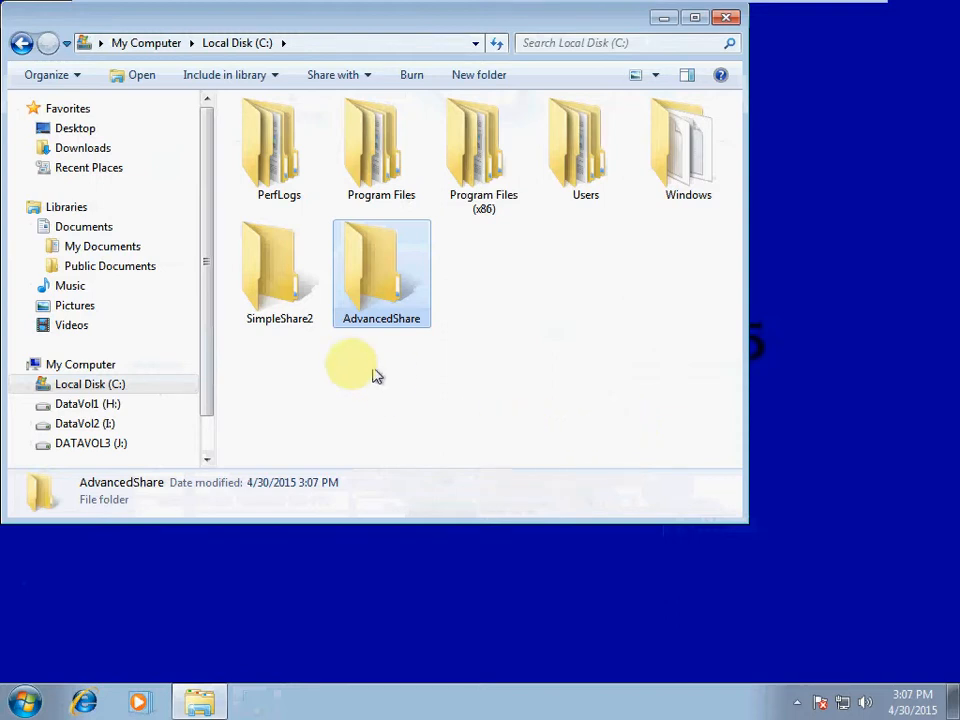
Step: Add Administrator to the specific people the SimpleShare2 folder is shared with
{"action": "left_click", "coordinate": [269, 271]}
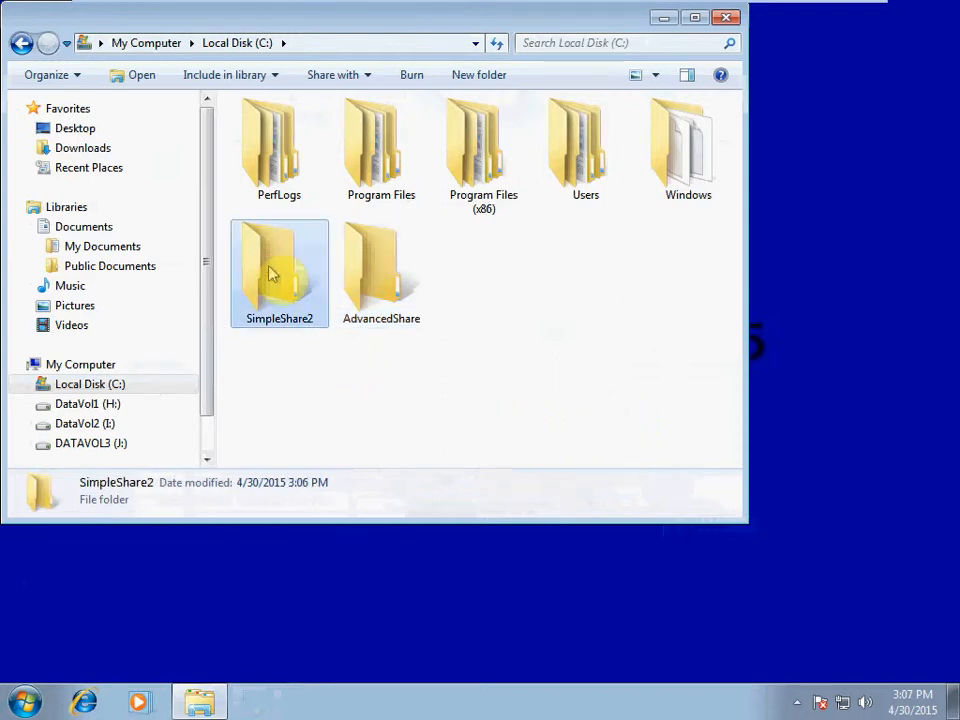
{"action": "right_click", "coordinate": [269, 273]}
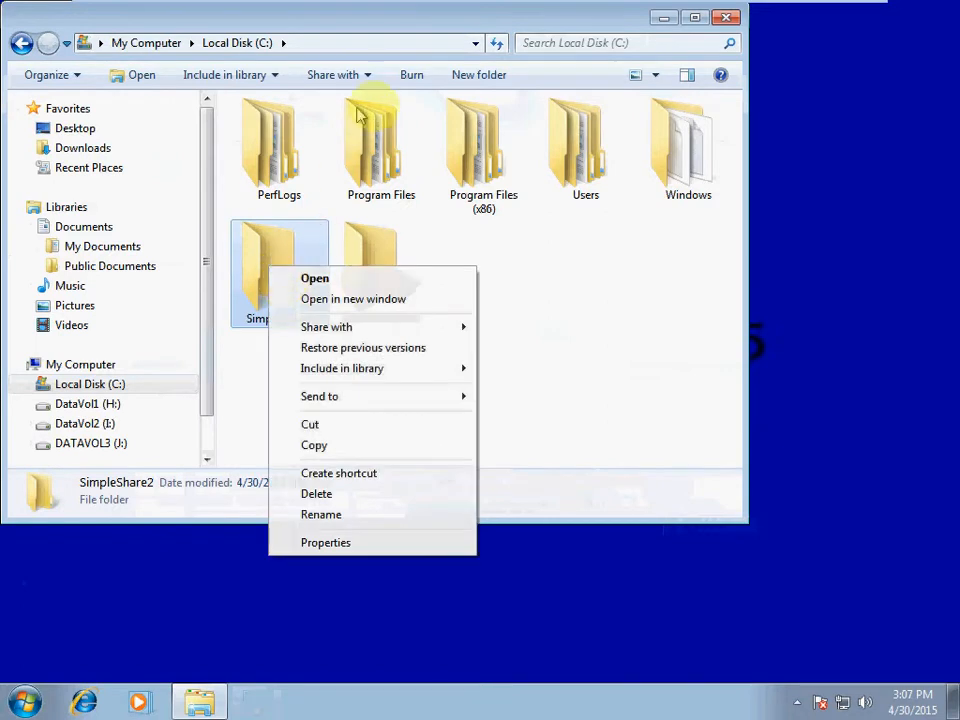
{"action": "left_click", "coordinate": [594, 285]}
{"action": "left_click", "coordinate": [274, 257]}
{"action": "left_click", "coordinate": [350, 78]}
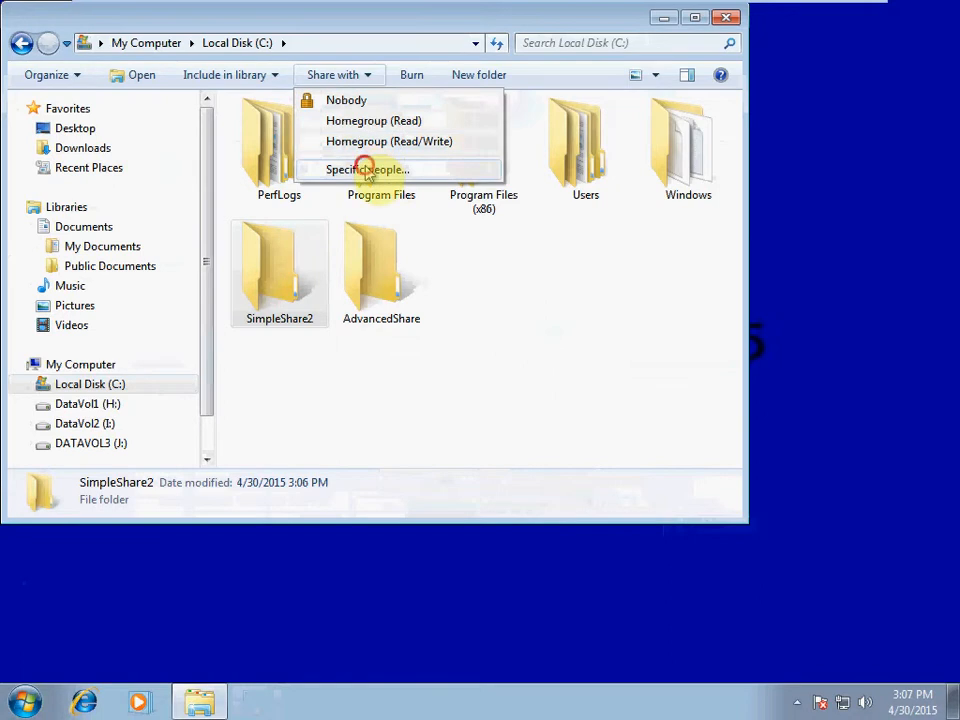
{"action": "left_click", "coordinate": [366, 169]}
{"action": "left_click", "coordinate": [616, 299]}
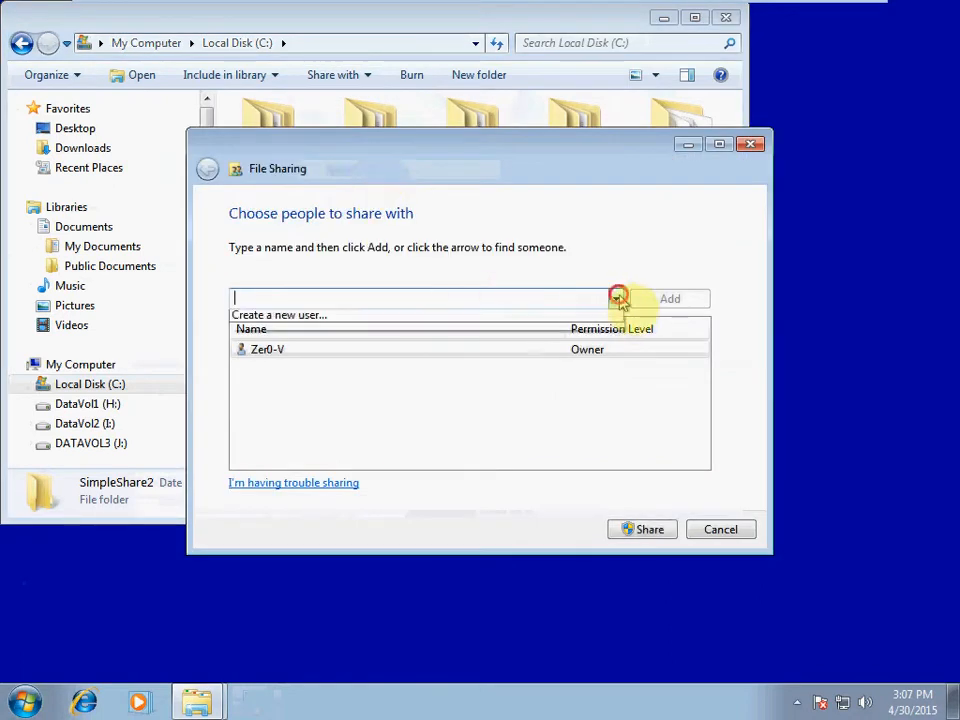
{"action": "left_click", "coordinate": [588, 318]}
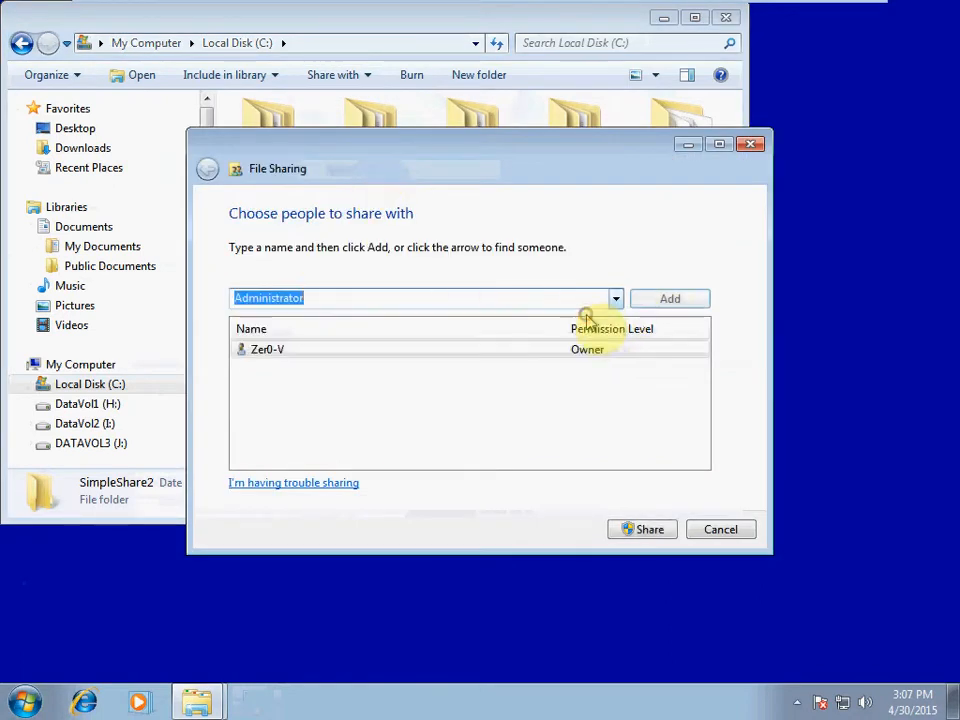
{"action": "left_click", "coordinate": [670, 304]}
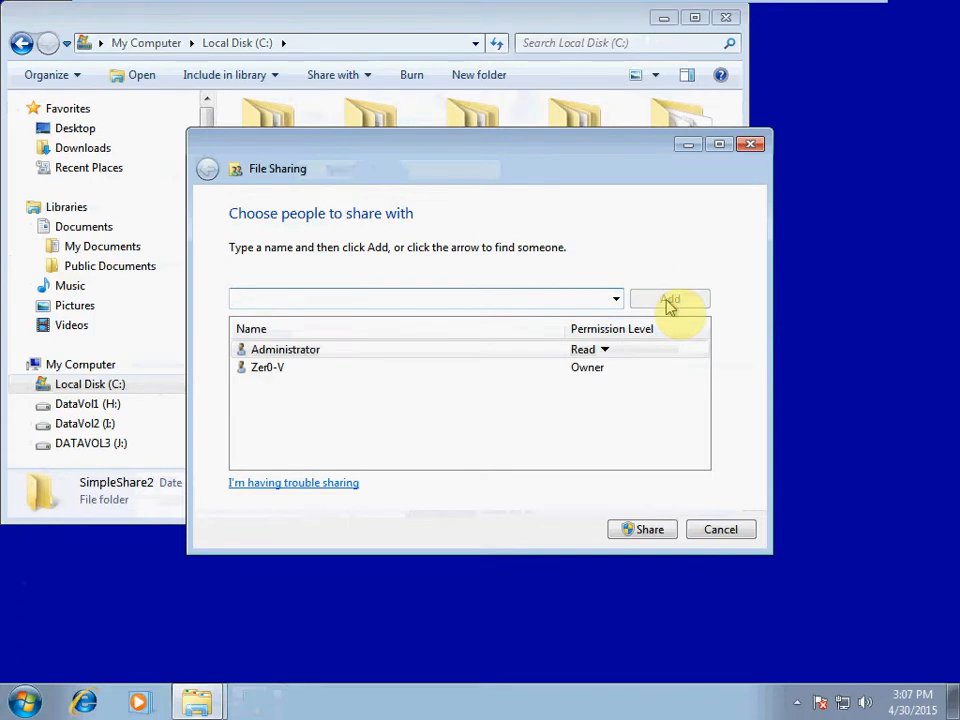
Step: Set Administrator's permission level to Read/Write and complete the sharing of SimpleShare2
{"action": "left_click", "coordinate": [603, 350]}
{"action": "left_click", "coordinate": [687, 378]}
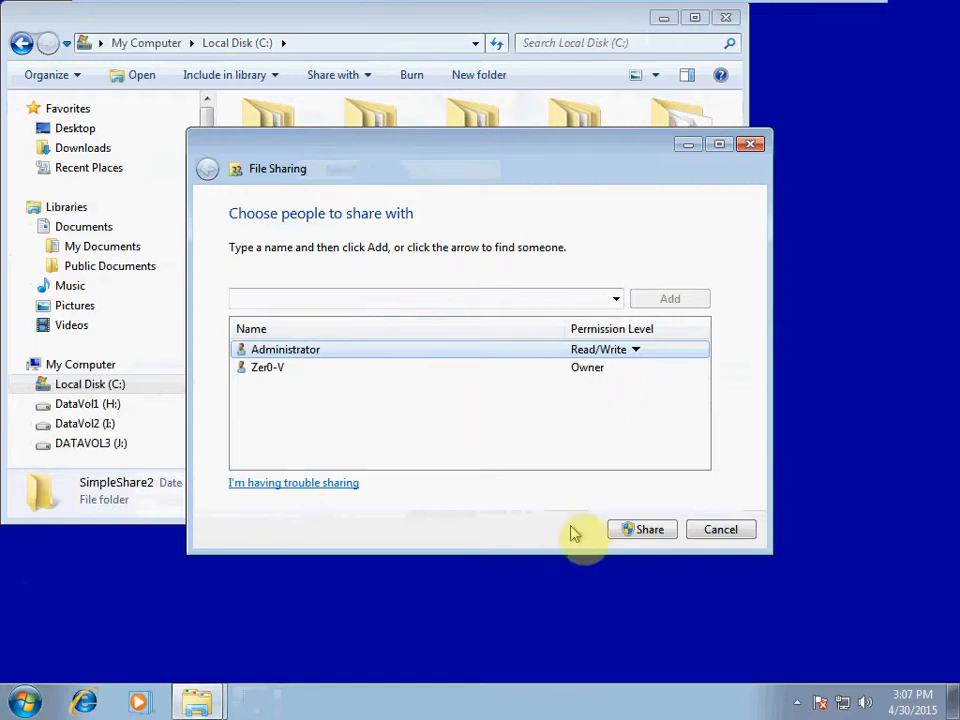
{"action": "left_click", "coordinate": [641, 529]}
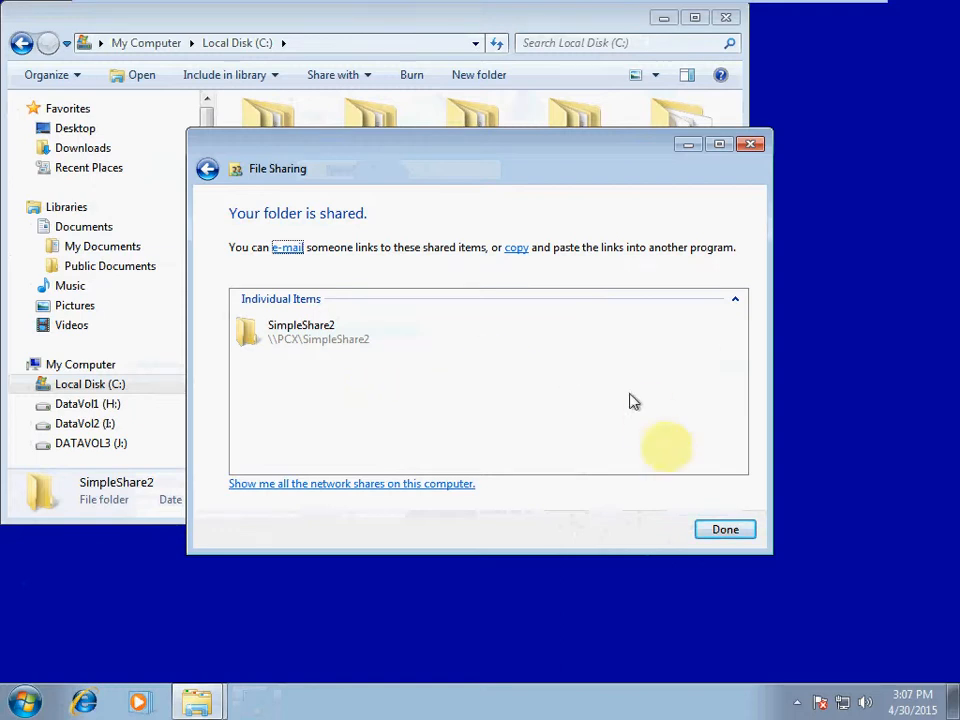
{"action": "left_click", "coordinate": [728, 529]}
{"action": "left_click", "coordinate": [572, 390]}
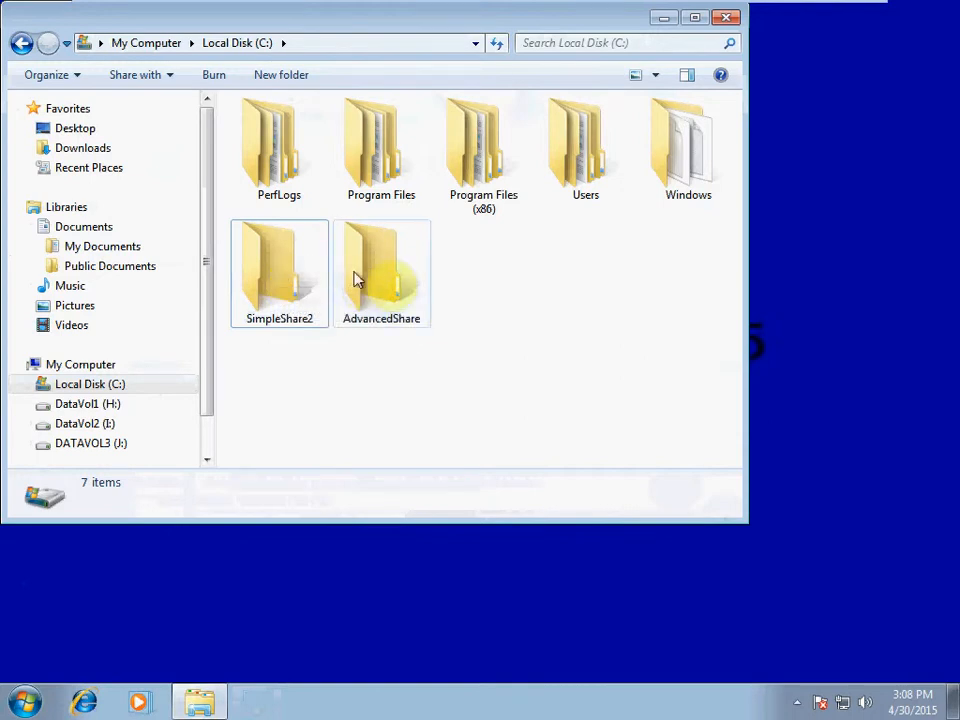
Step: Turn on advanced sharing for the AdvancedShare folder and set its share name to My Files
{"action": "right_click", "coordinate": [384, 266]}
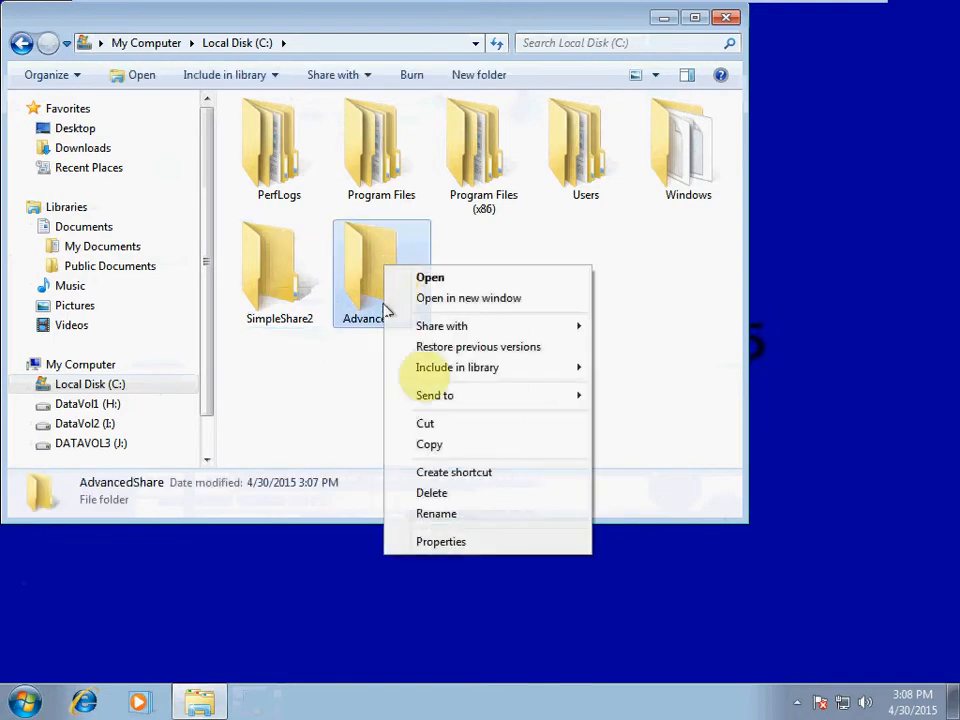
{"action": "left_click", "coordinate": [460, 543]}
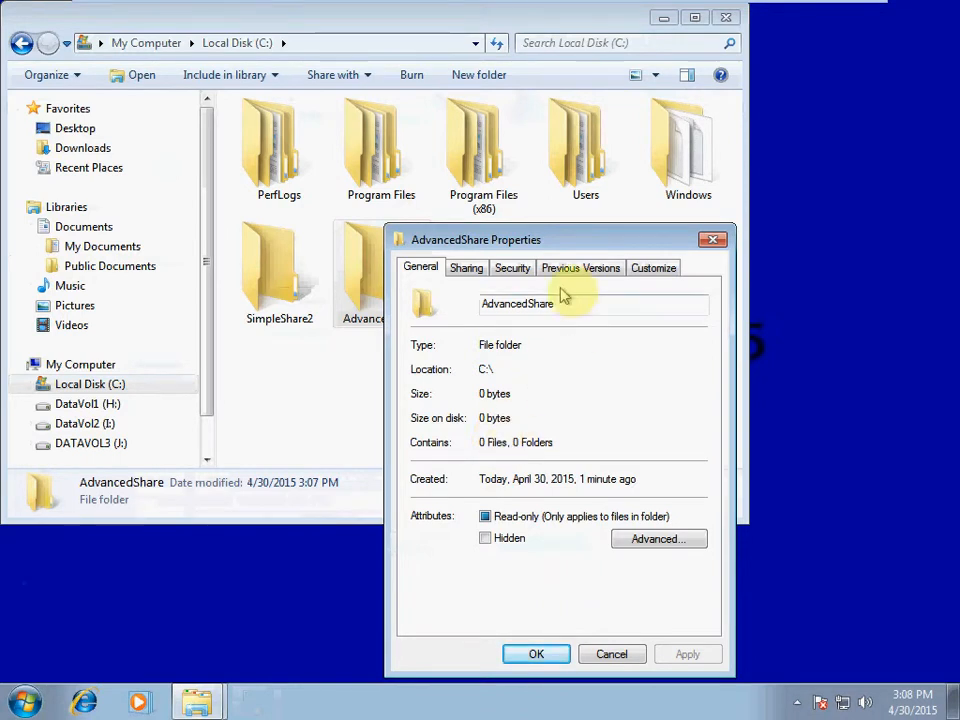
{"action": "left_click", "coordinate": [483, 276]}
{"action": "left_click", "coordinate": [518, 492]}
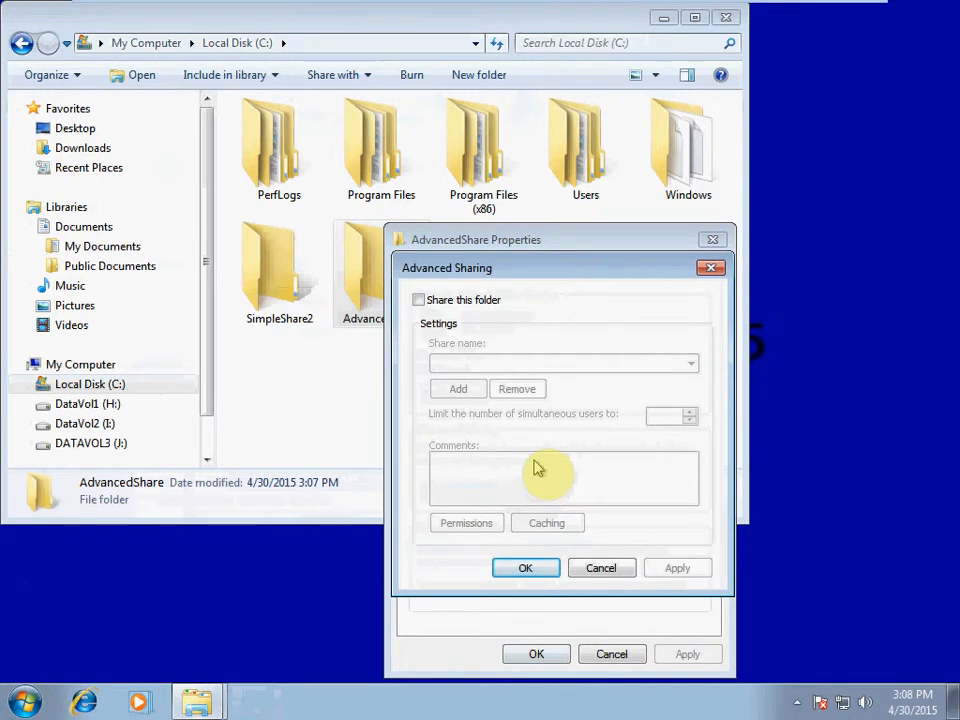
{"action": "left_click", "coordinate": [483, 300]}
{"action": "left_click", "coordinate": [509, 360]}
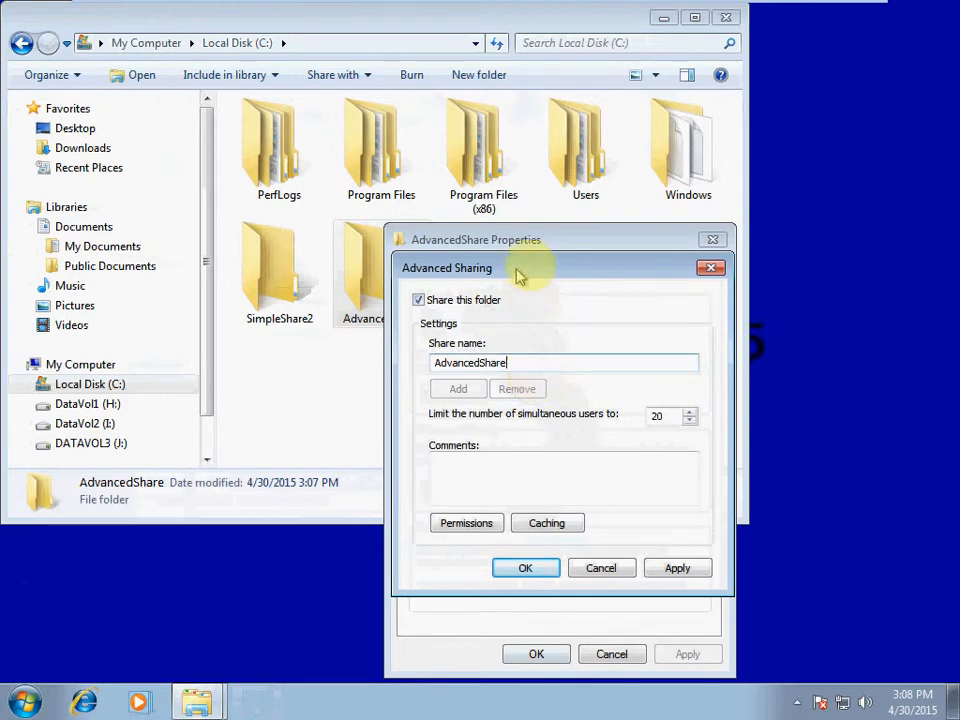
{"action": "double_click", "coordinate": [516, 364]}
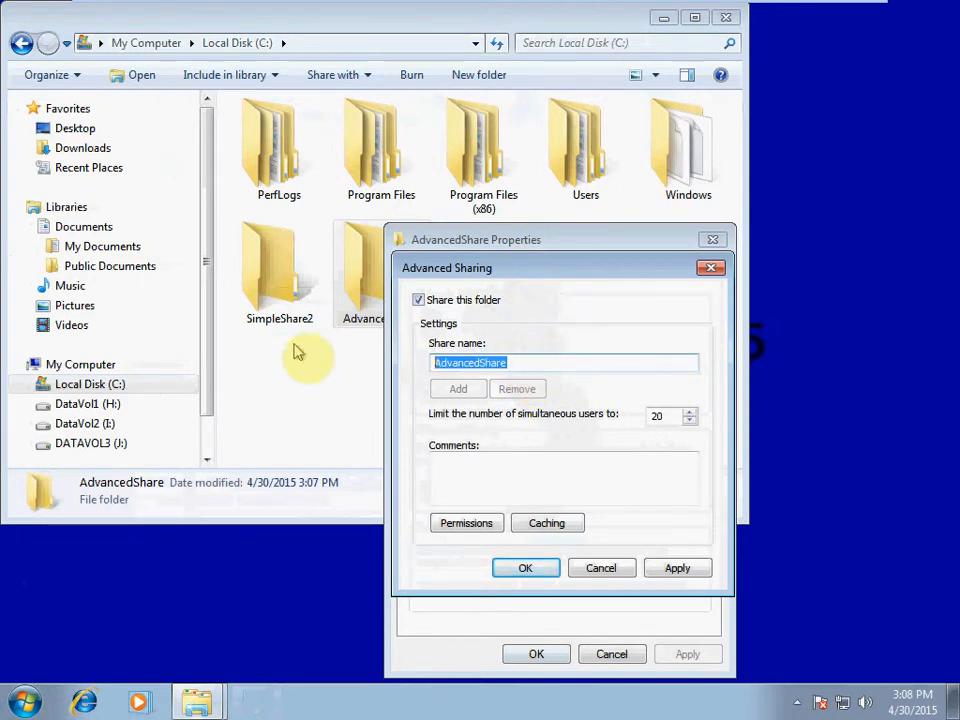
{"action": "type", "text": "My "}
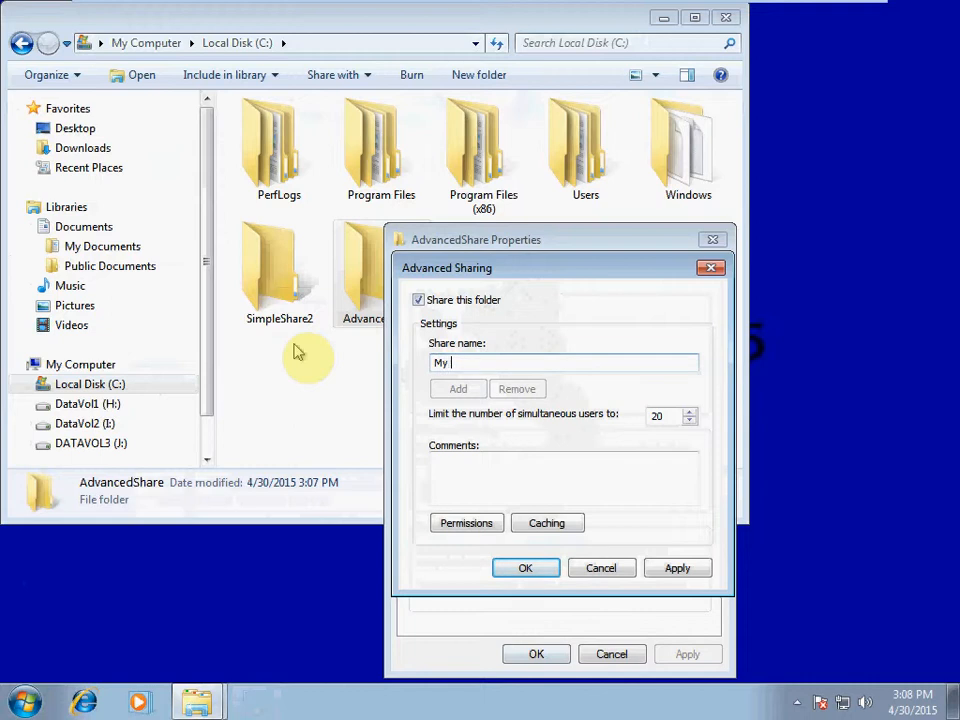
{"action": "type", "text": "Files"}
Step: Check the share permissions of My Files for Everyone and confirm the advanced sharing settings
{"action": "left_click", "coordinate": [476, 533]}
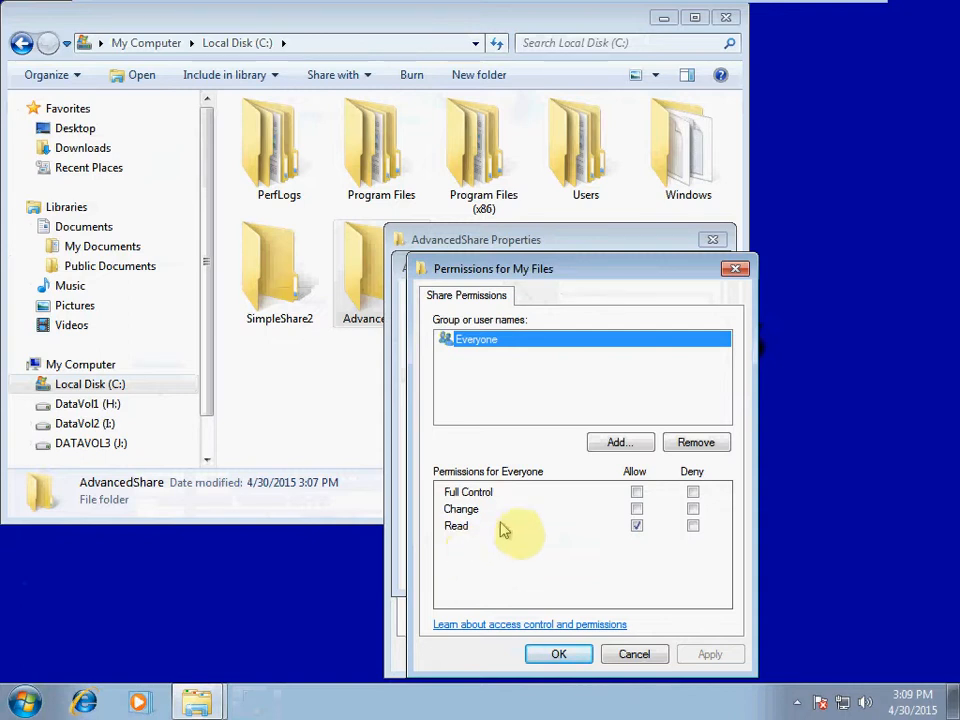
{"action": "left_click", "coordinate": [585, 655]}
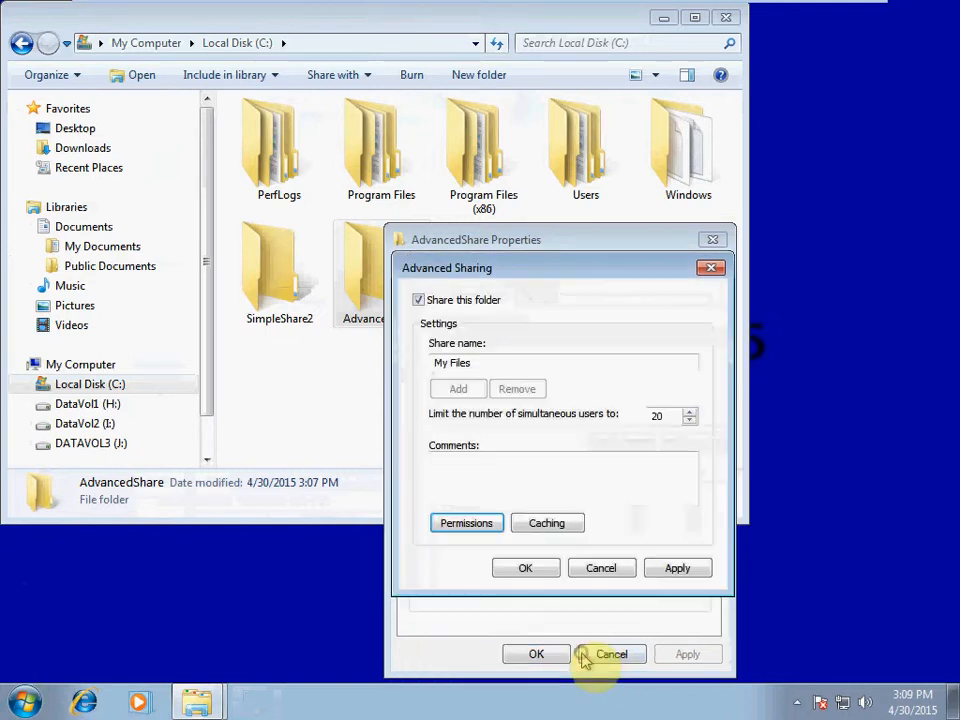
{"action": "left_click", "coordinate": [549, 567]}
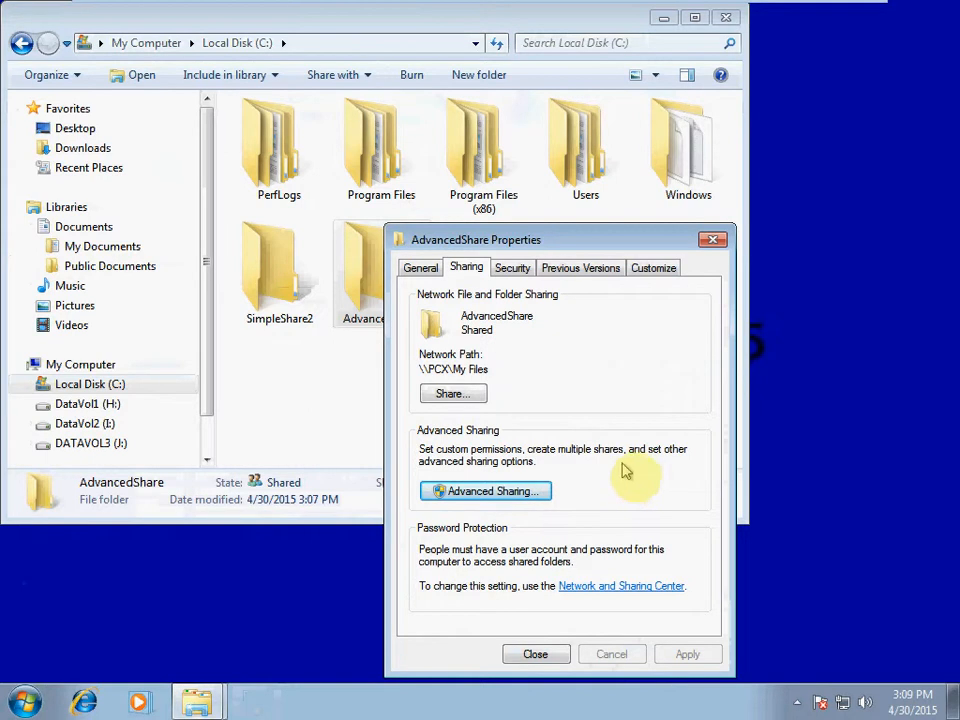
Step: Examine the security permissions that the Users and Administrators groups have on the AdvancedShare folder
{"action": "left_click", "coordinate": [512, 271]}
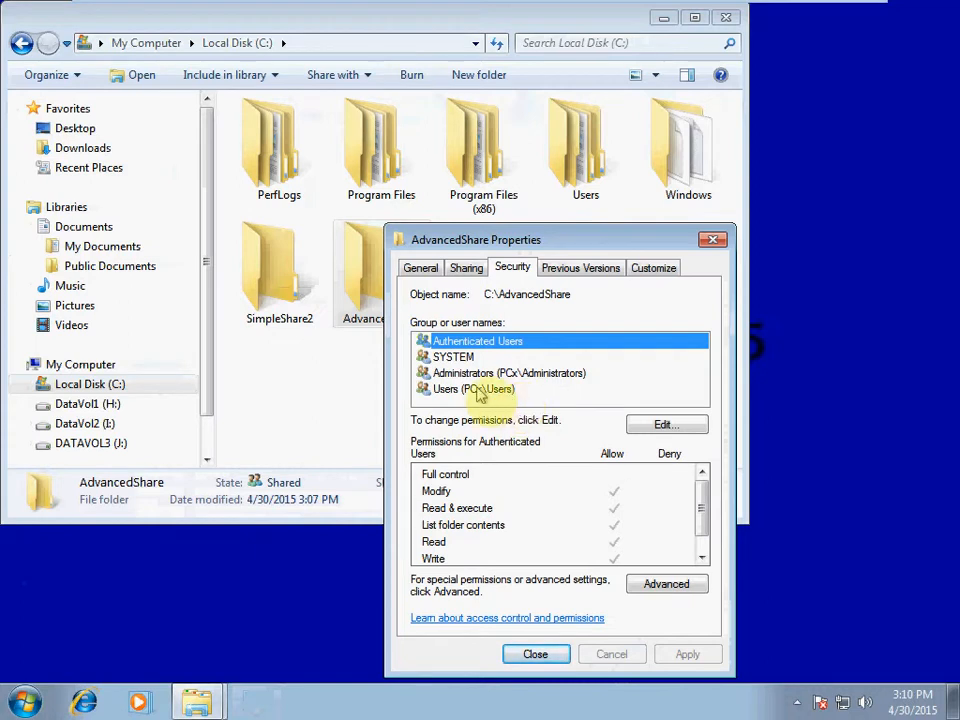
{"action": "left_click", "coordinate": [480, 390]}
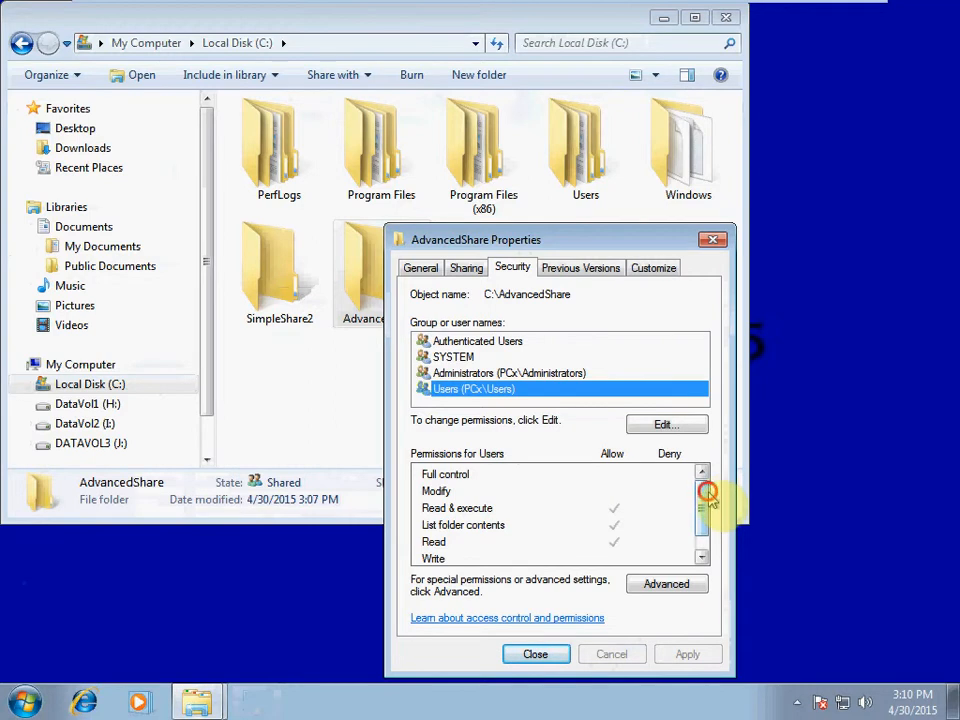
{"action": "left_click_drag", "start_coordinate": [707, 497], "coordinate": [707, 521]}
{"action": "left_click", "coordinate": [574, 372]}
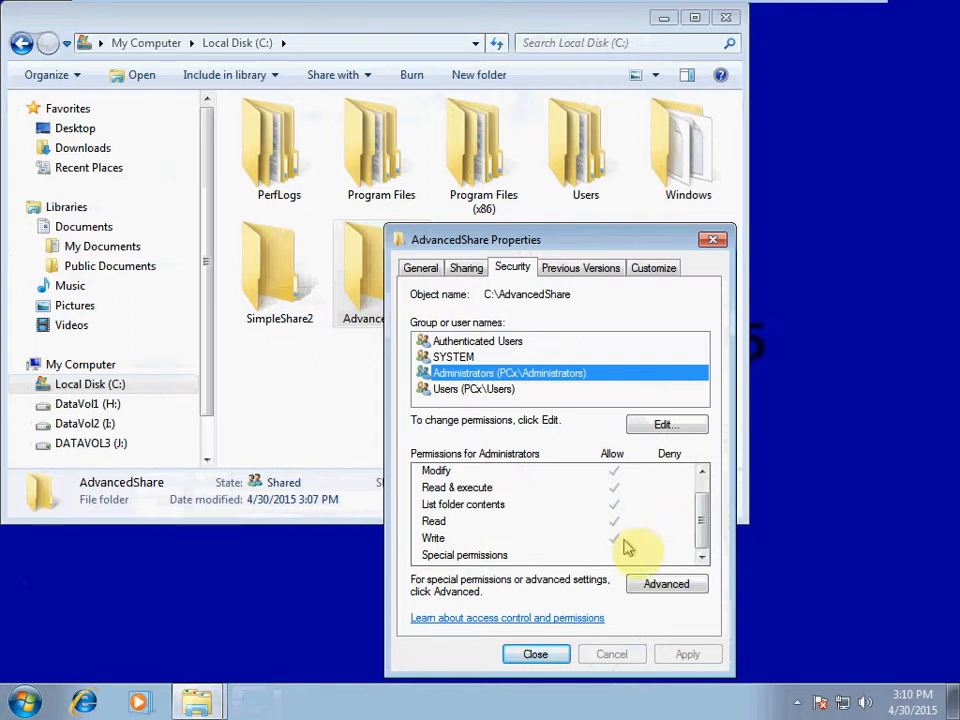
{"action": "left_click", "coordinate": [508, 393]}
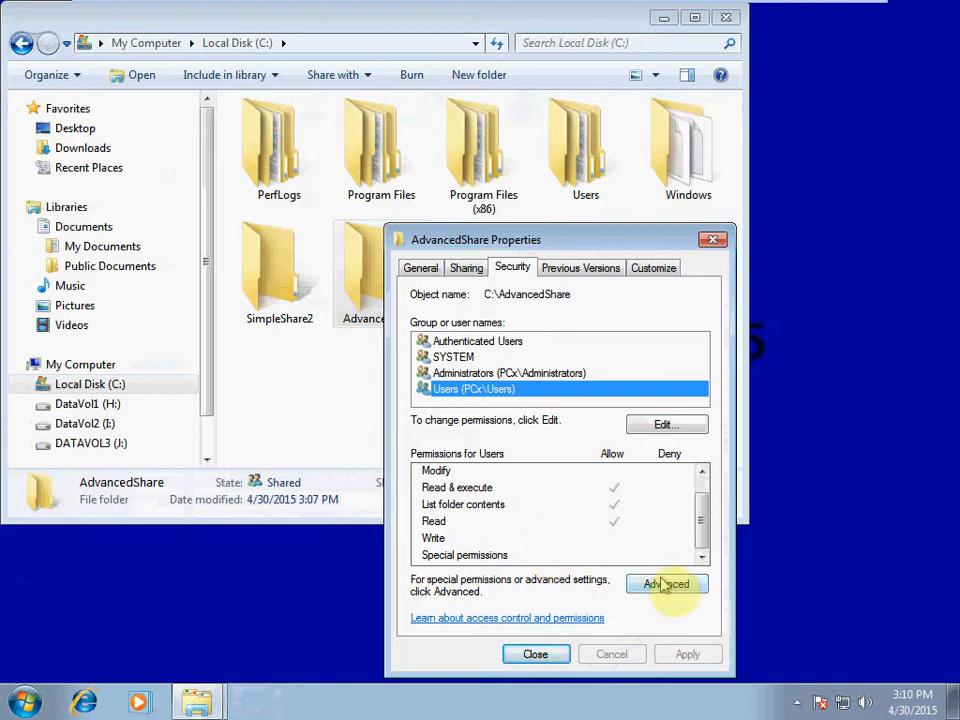
{"action": "left_click", "coordinate": [530, 374]}
Step: Deny the Delete permission to the Administrators group in AdvancedShare's advanced security settings
{"action": "left_click", "coordinate": [664, 583]}
{"action": "left_click_drag", "start_coordinate": [640, 255], "coordinate": [426, 135]}
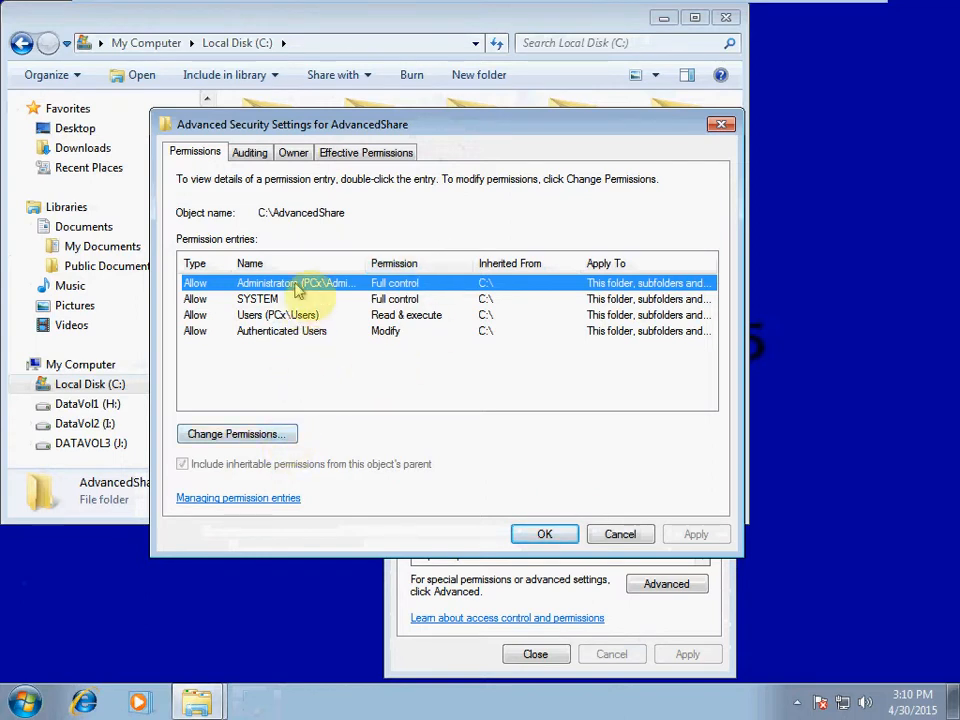
{"action": "left_click", "coordinate": [276, 434]}
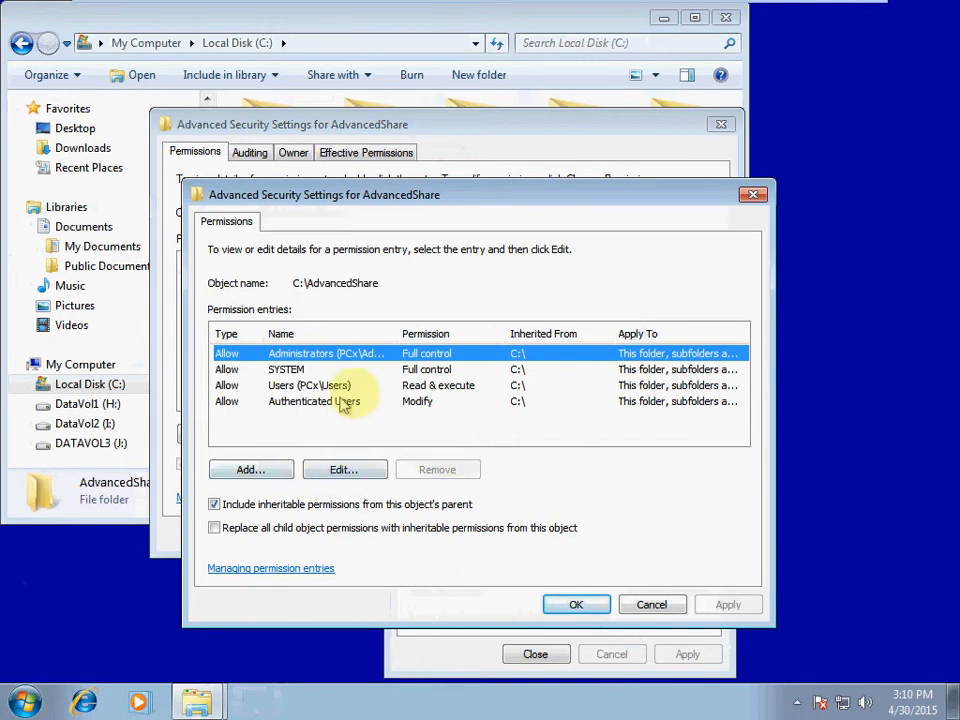
{"action": "left_click", "coordinate": [341, 470]}
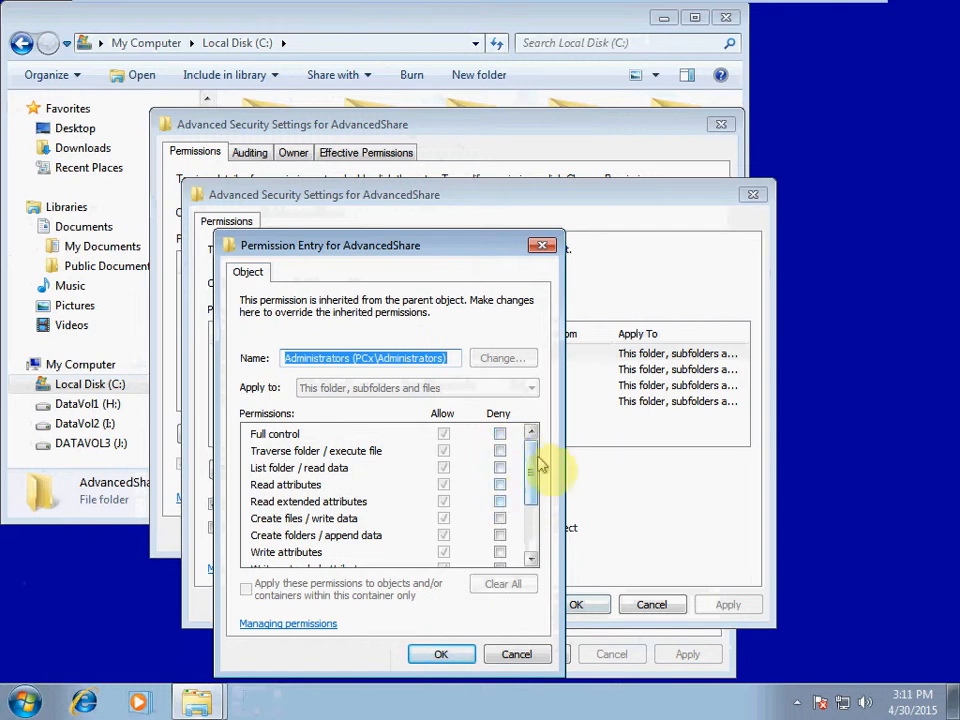
{"action": "left_click_drag", "start_coordinate": [533, 454], "coordinate": [536, 514]}
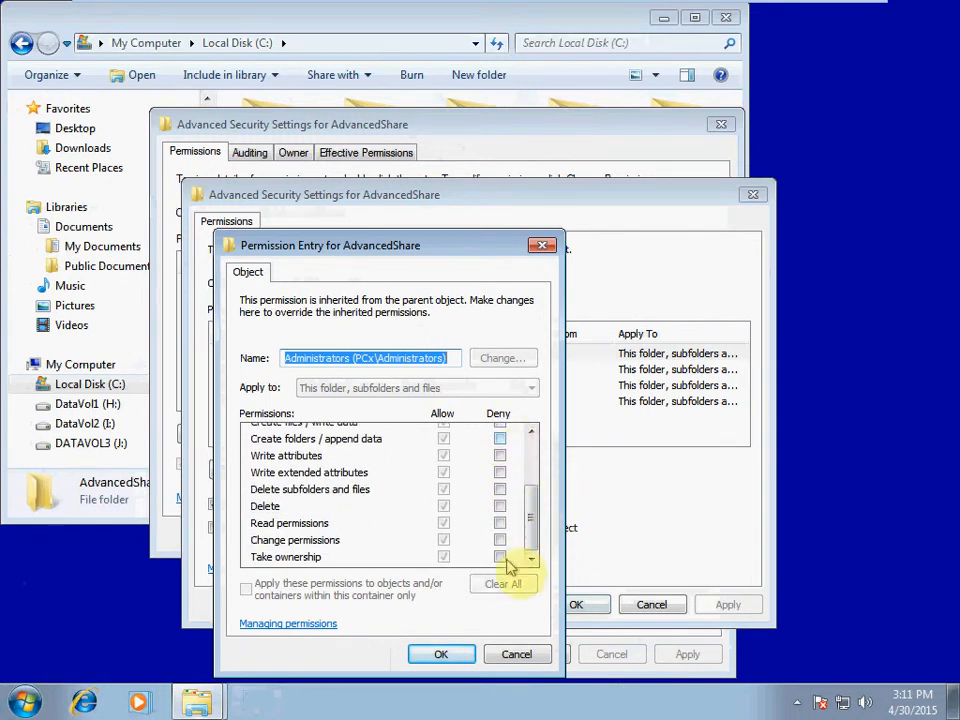
{"action": "left_click", "coordinate": [500, 506]}
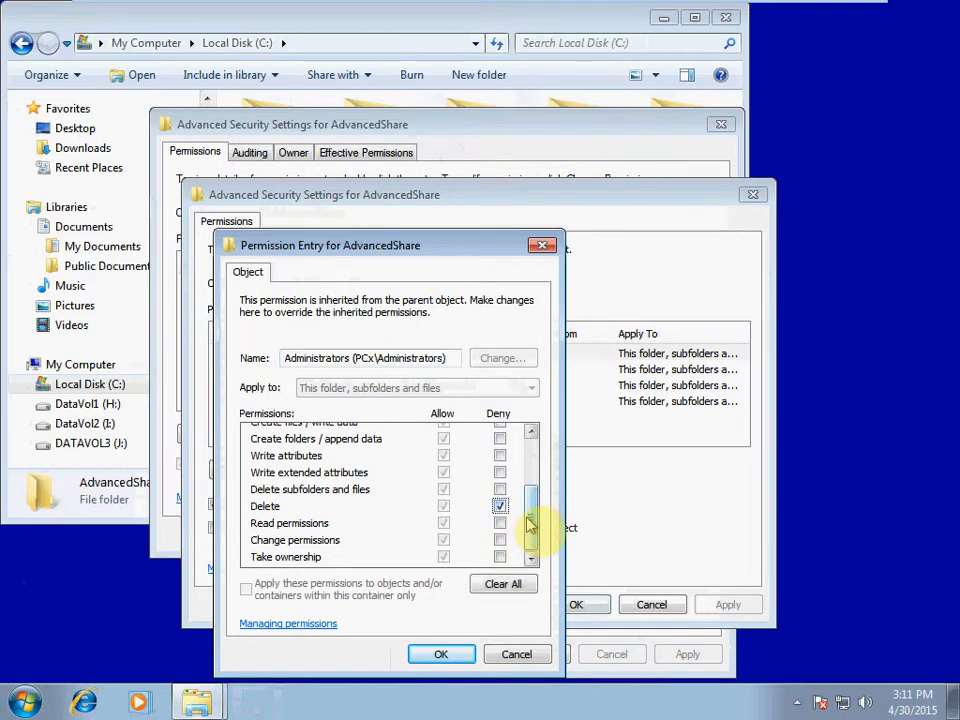
{"action": "left_click", "coordinate": [444, 655]}
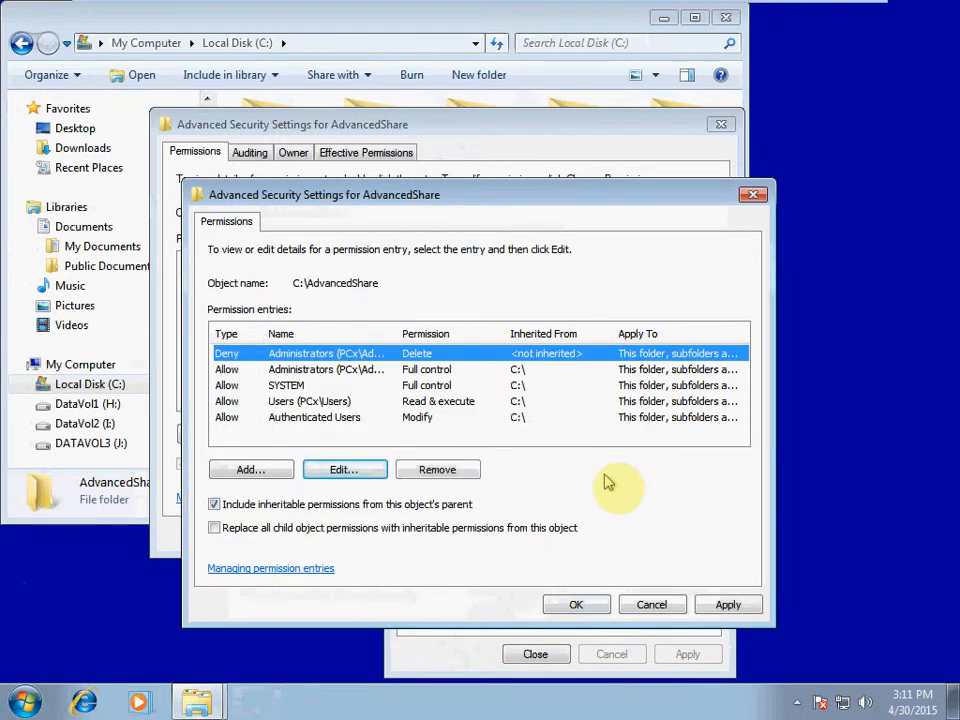
Step: Apply the deny entry to AdvancedShare, accept the security warning, and close the folder's properties
{"action": "left_click", "coordinate": [598, 603]}
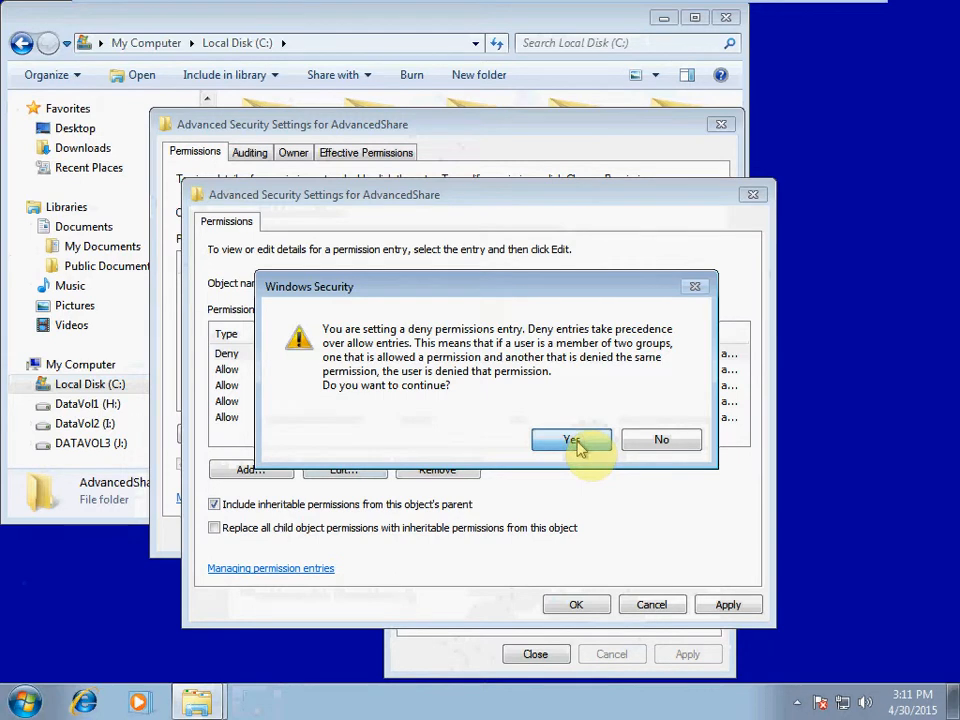
{"action": "left_click", "coordinate": [575, 442]}
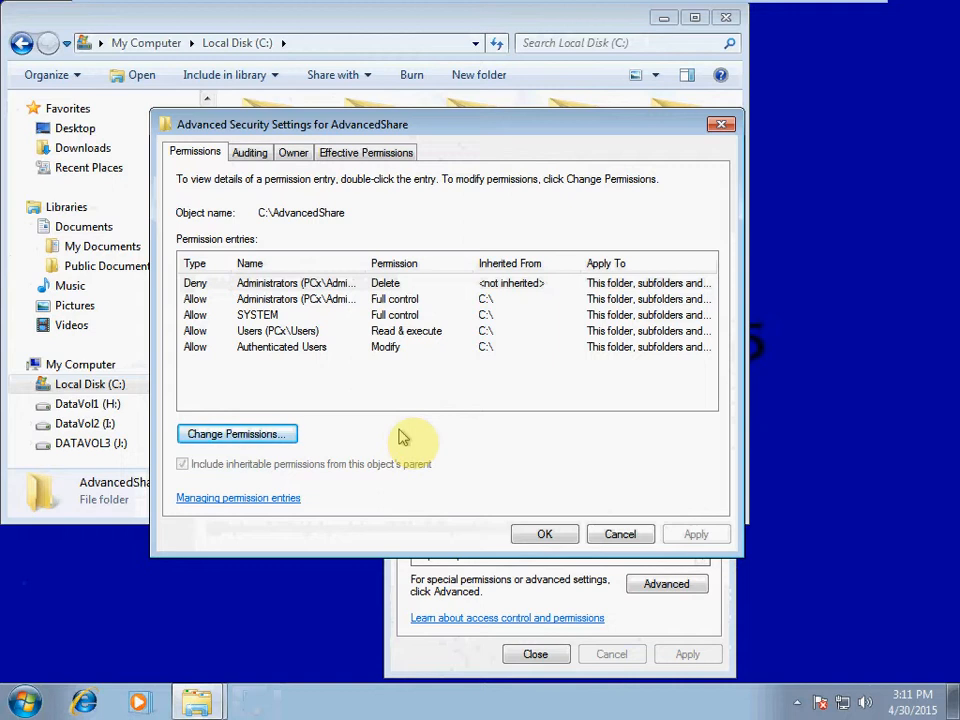
{"action": "left_click", "coordinate": [544, 534]}
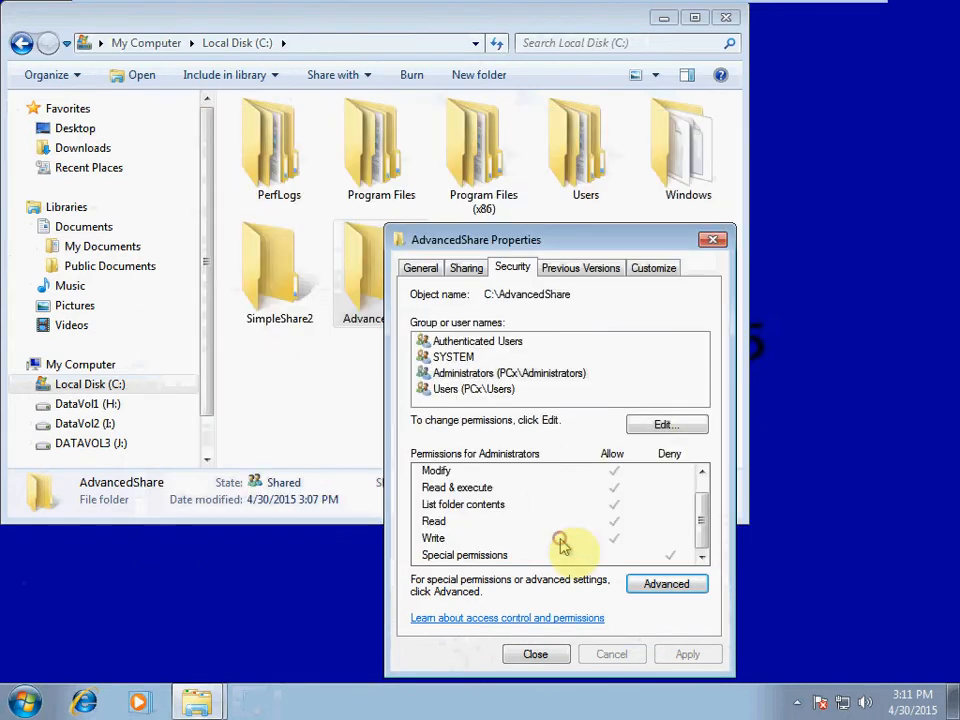
{"action": "left_click", "coordinate": [712, 242]}
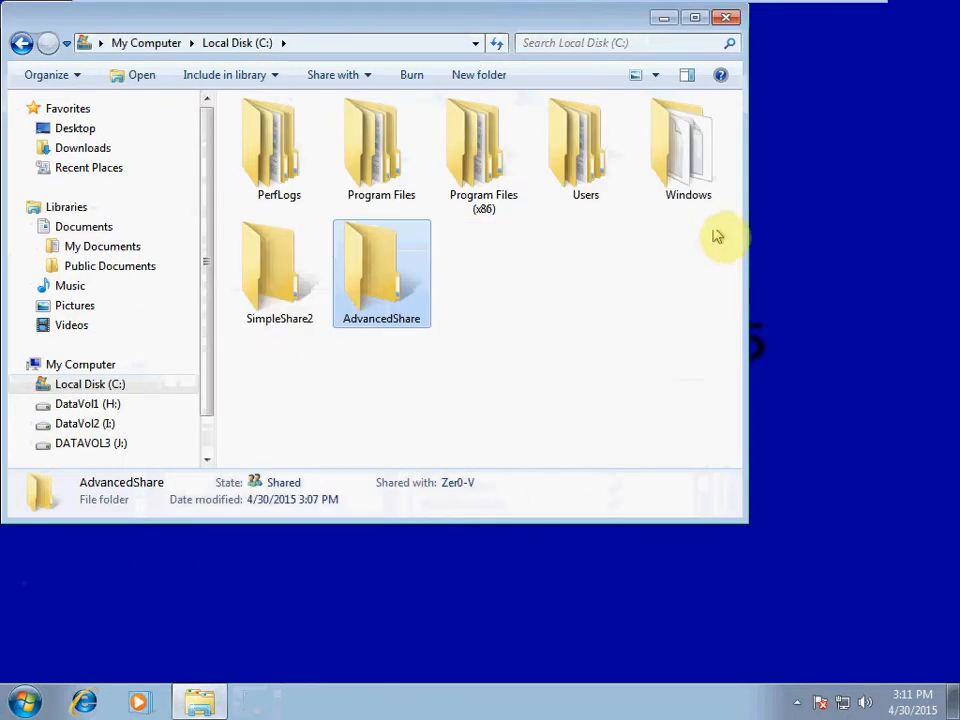
Step: Close the Local Disk (C:) window, log off the current account, and log on as Administrator
{"action": "left_click", "coordinate": [735, 22]}
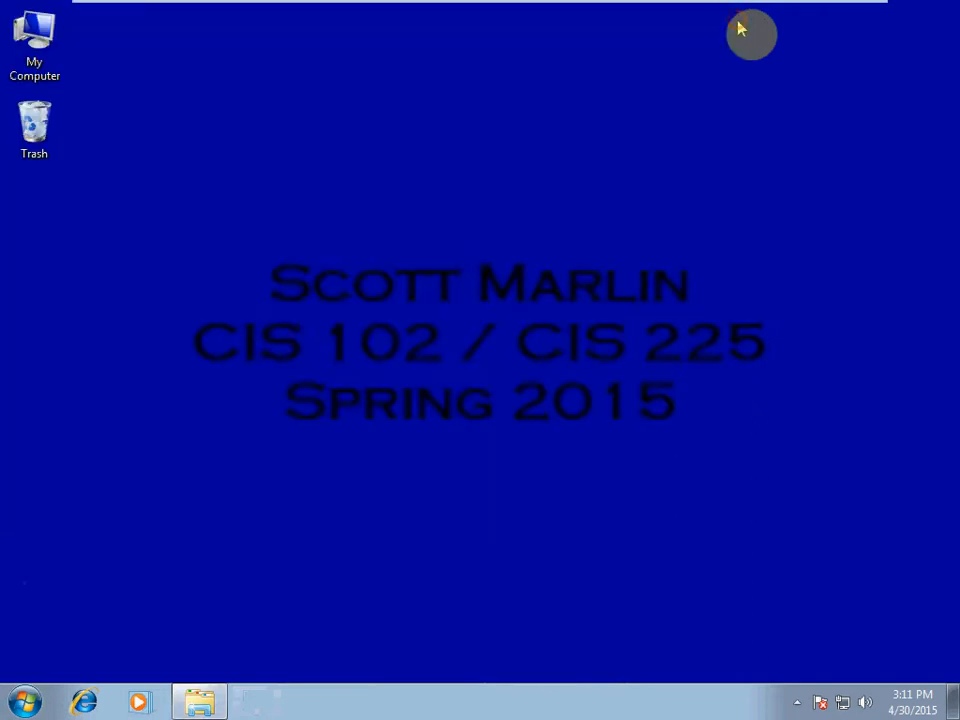
{"action": "left_click", "coordinate": [30, 705]}
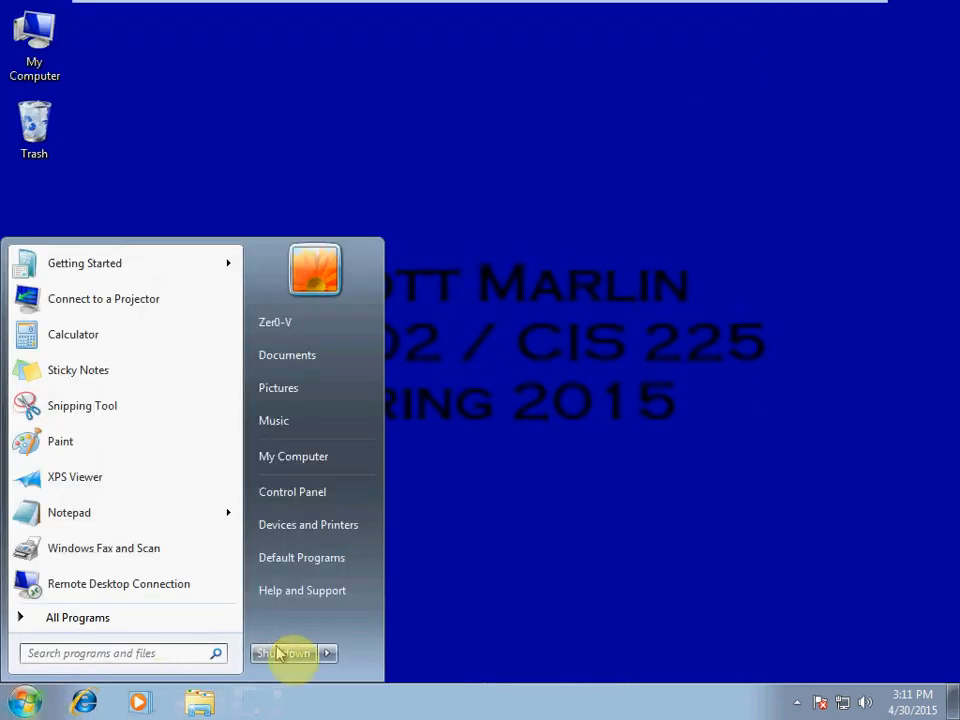
{"action": "left_click", "coordinate": [328, 653]}
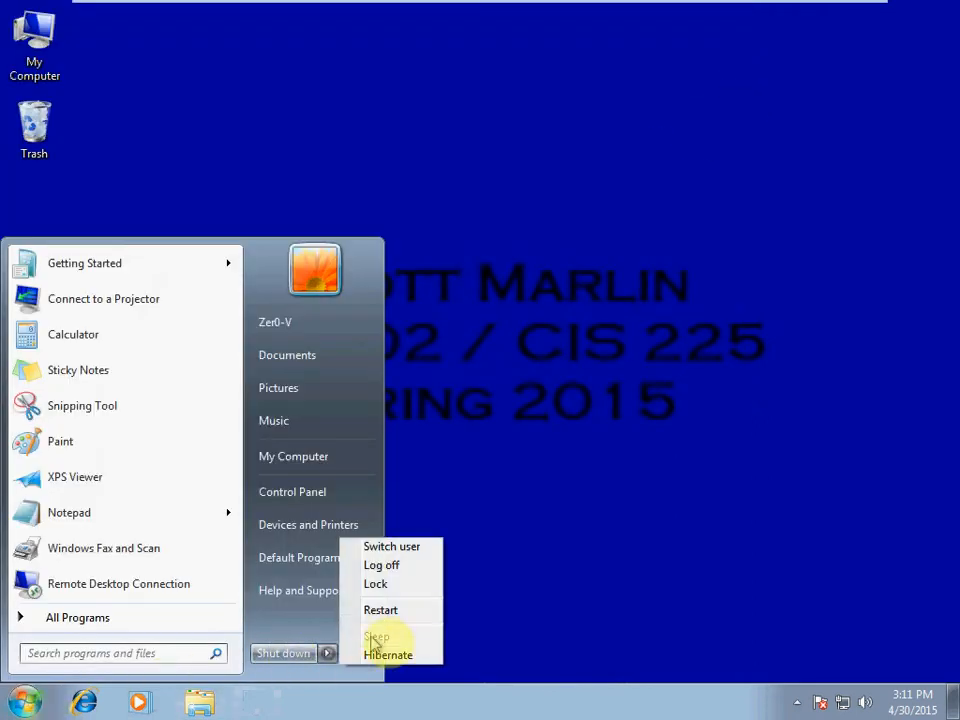
{"action": "left_click", "coordinate": [408, 570]}
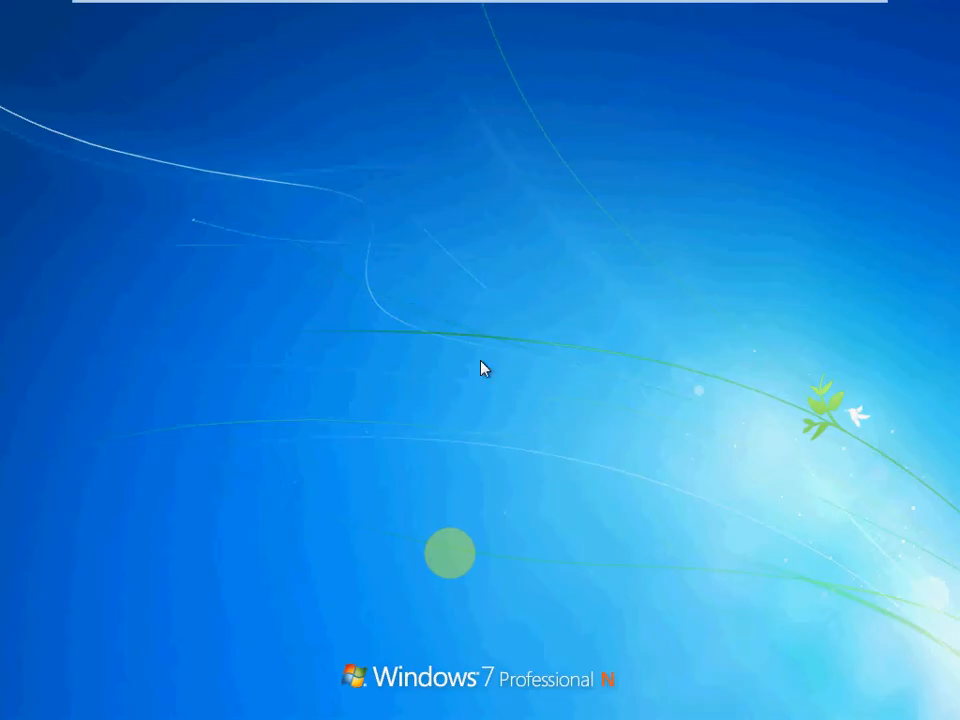
{"action": "left_click", "coordinate": [314, 450]}
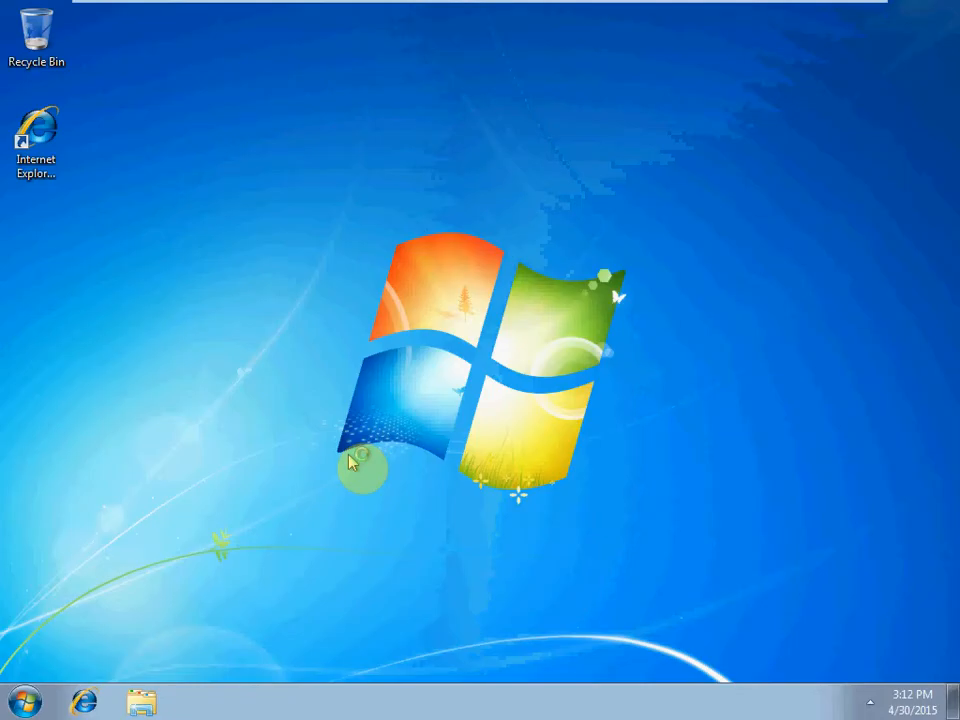
Step: Check the Administrator account's My Documents folder in the Documents library for shared content
{"action": "left_click", "coordinate": [24, 700]}
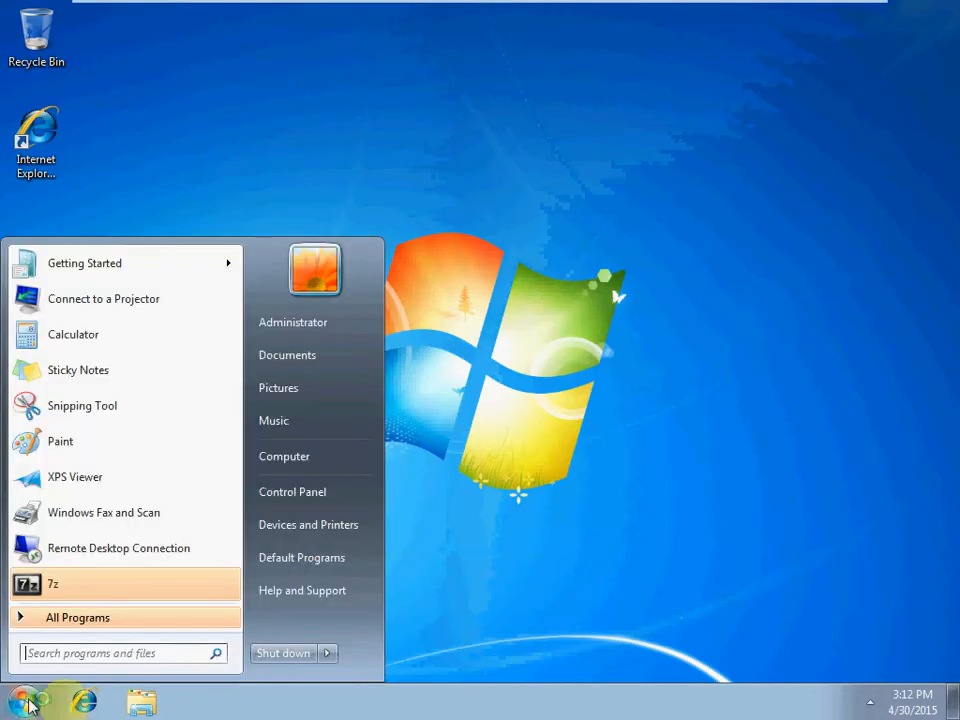
{"action": "left_click", "coordinate": [304, 470]}
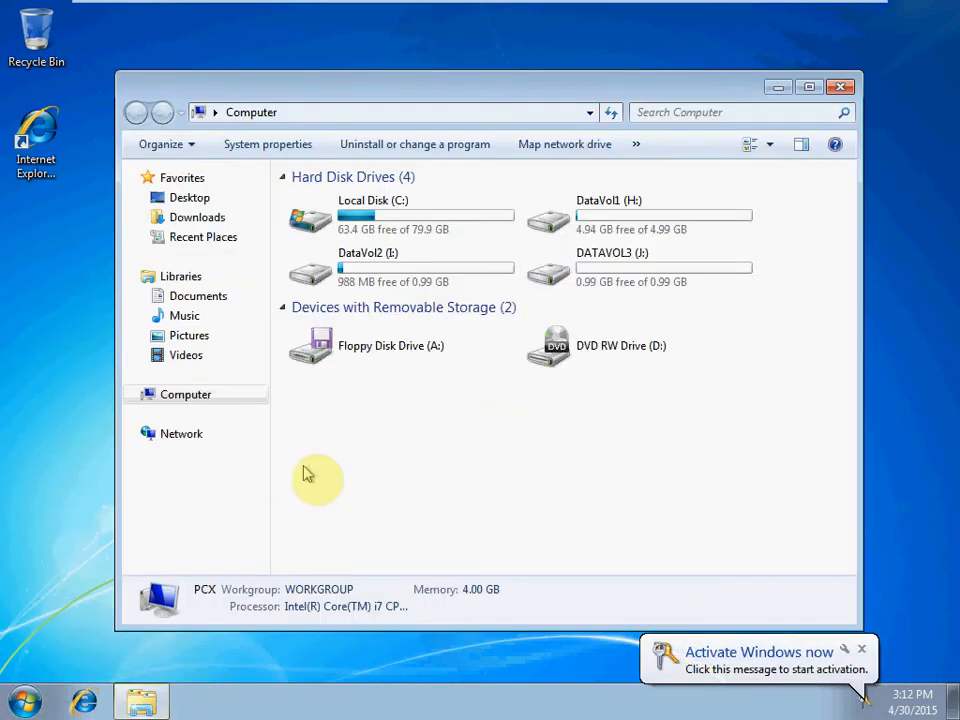
{"action": "left_click", "coordinate": [143, 296]}
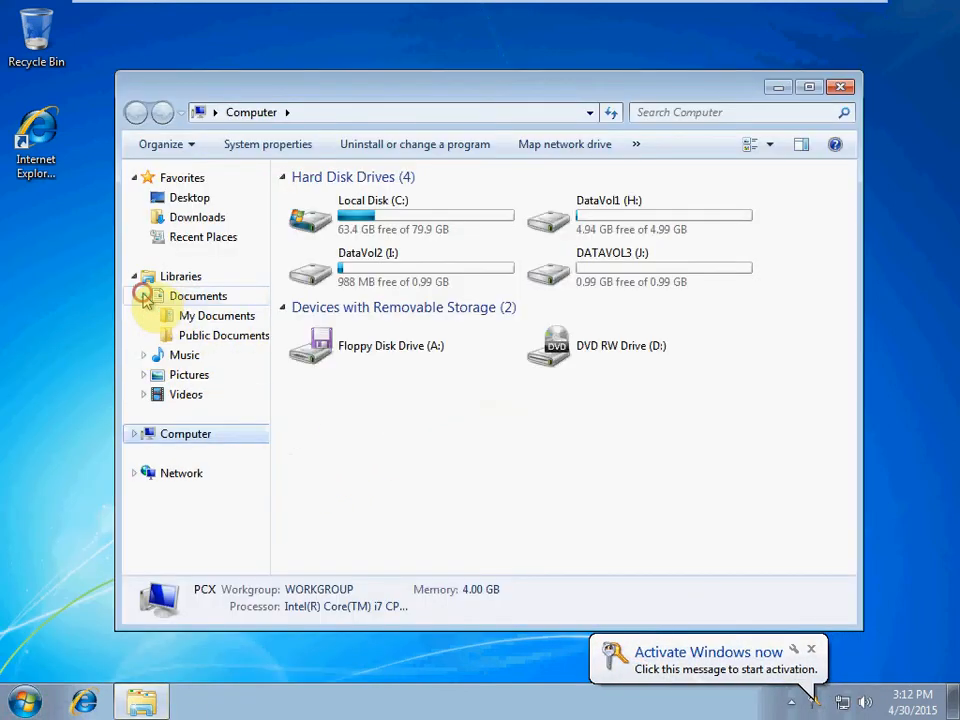
{"action": "left_click", "coordinate": [187, 317]}
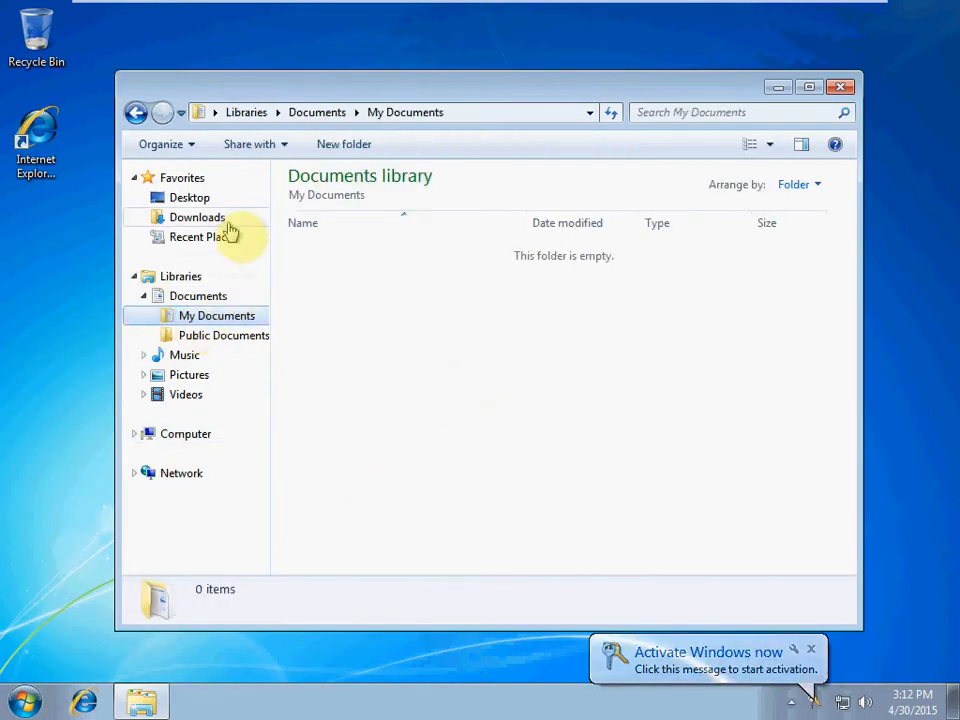
{"action": "left_click", "coordinate": [142, 298]}
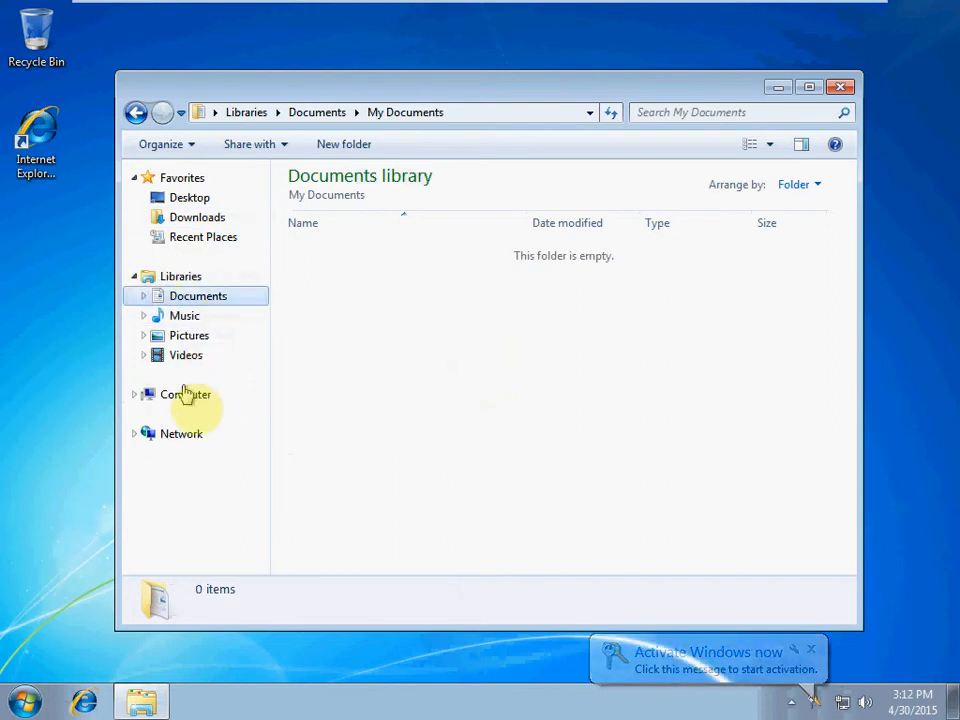
Step: Create a text document with the default name in the SimpleShare2 folder on Local Disk (C:)
{"action": "left_click", "coordinate": [186, 394]}
{"action": "double_click", "coordinate": [381, 236]}
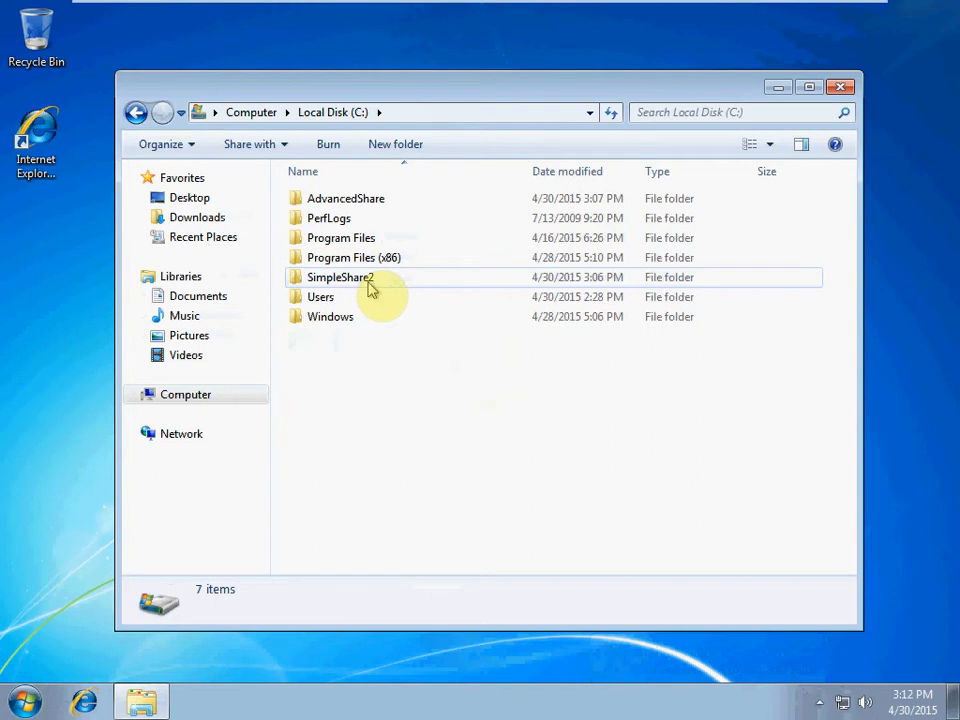
{"action": "double_click", "coordinate": [371, 281]}
{"action": "right_click", "coordinate": [383, 294]}
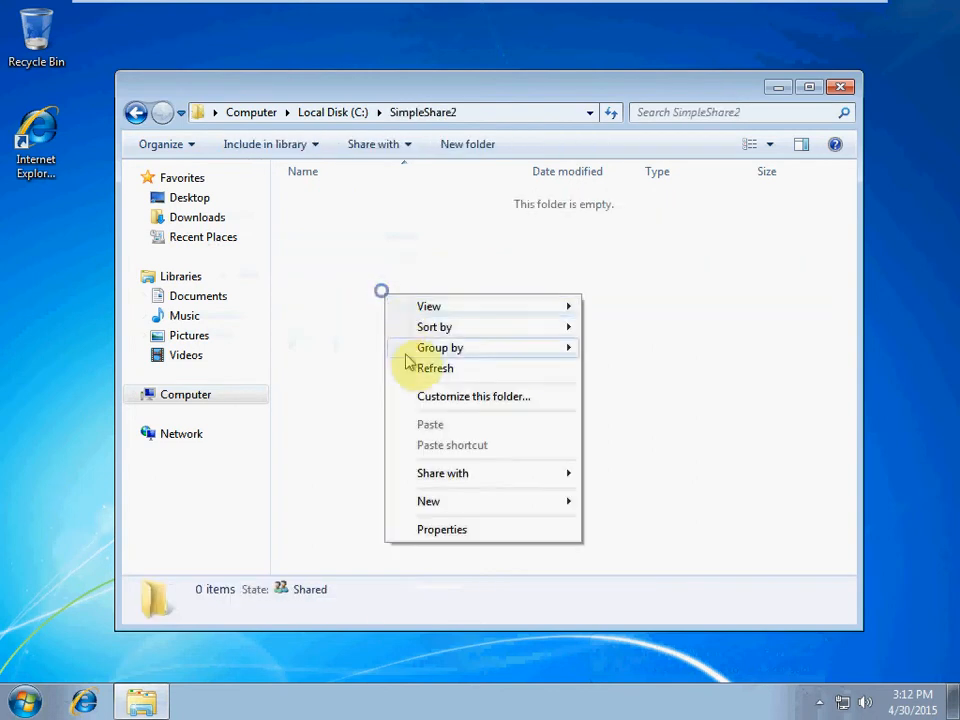
{"action": "left_click", "coordinate": [450, 503]}
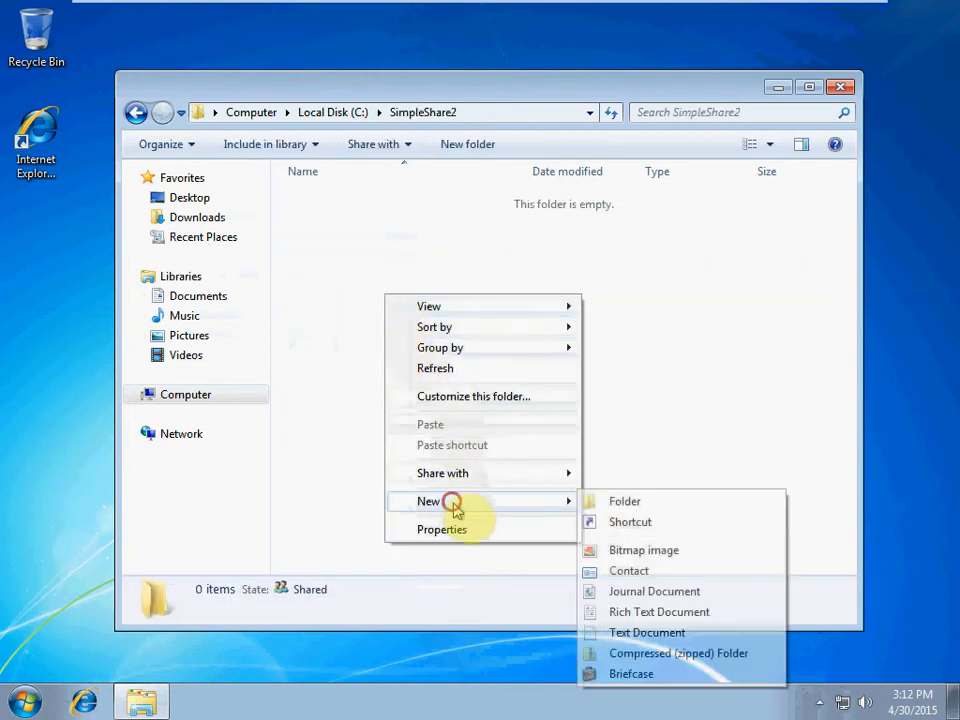
{"action": "left_click", "coordinate": [645, 633]}
{"action": "left_click", "coordinate": [458, 360]}
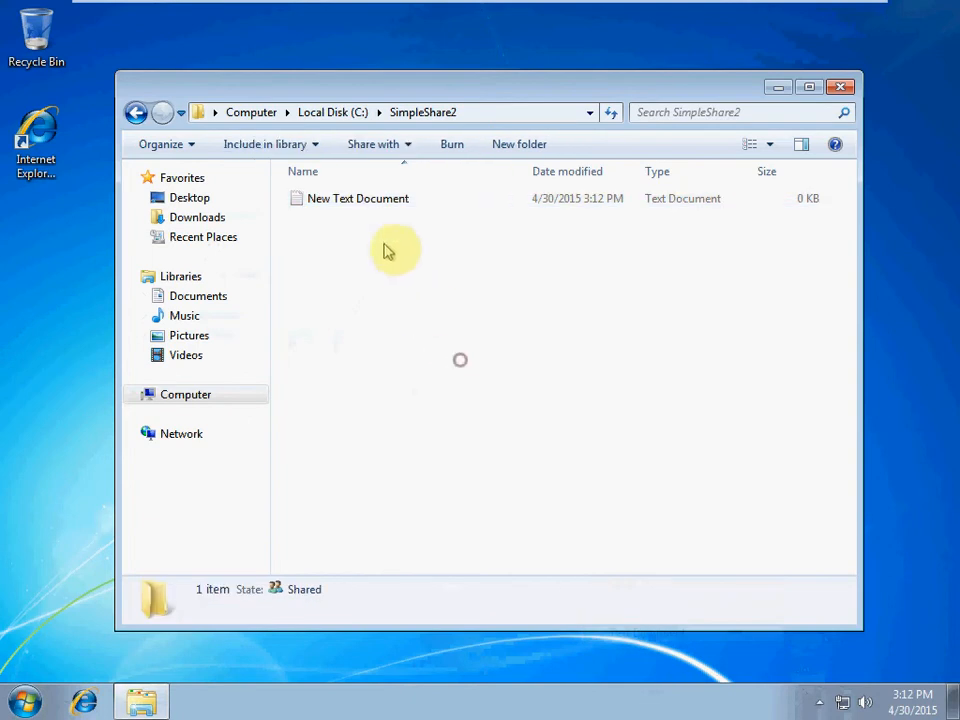
Step: Delete New Text Document from the SimpleShare2 folder and confirm the deletion
{"action": "left_click", "coordinate": [364, 197]}
{"action": "right_click", "coordinate": [357, 204]}
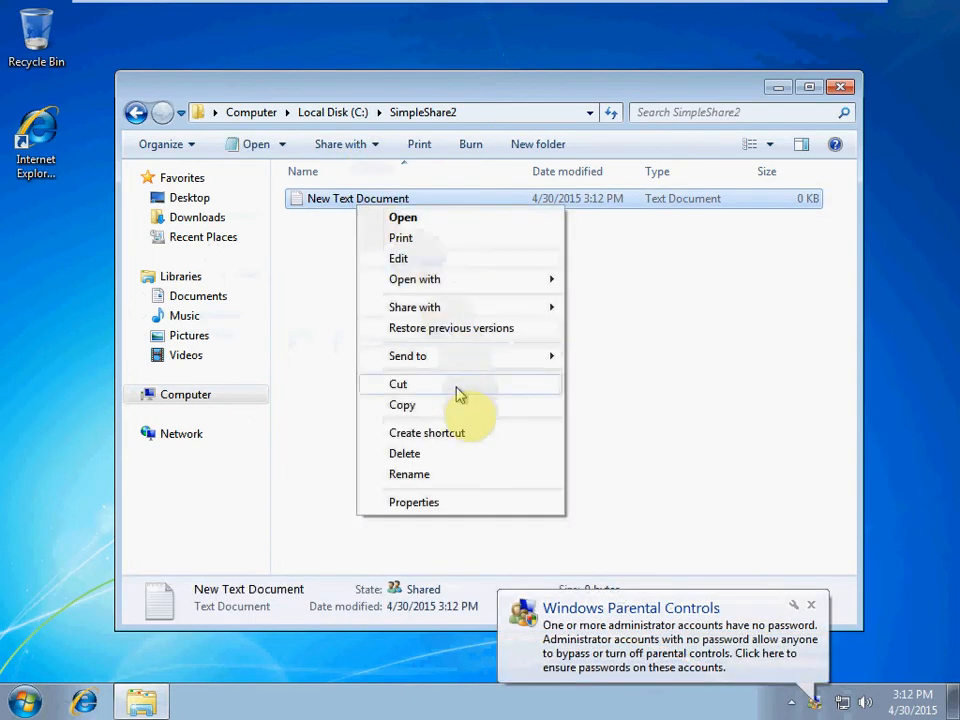
{"action": "left_click", "coordinate": [452, 452]}
{"action": "left_click", "coordinate": [553, 428]}
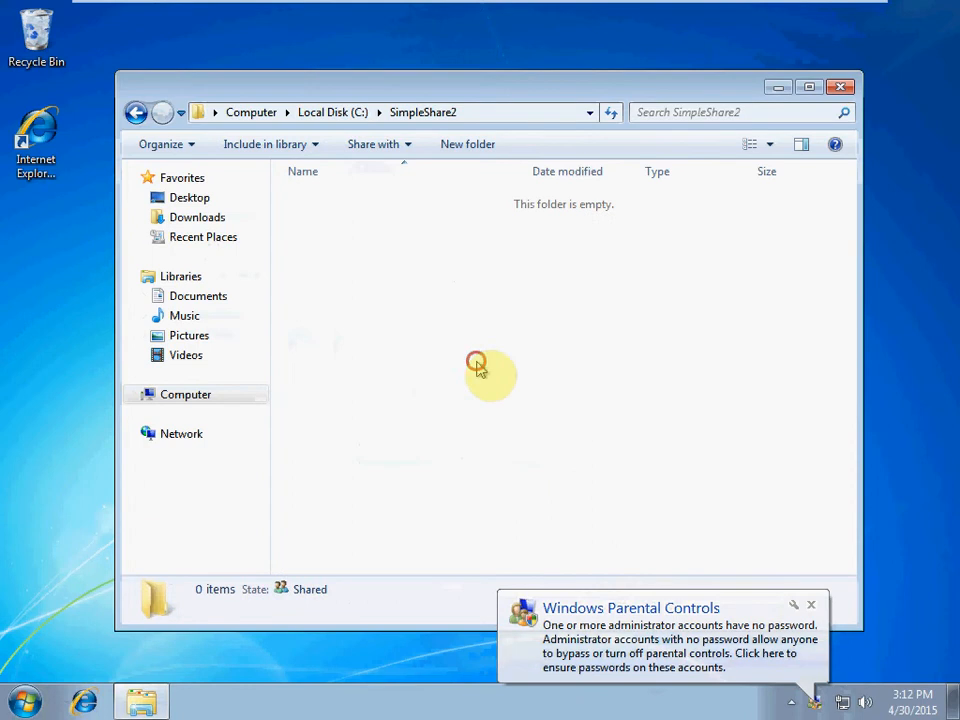
Step: Create a text document with the default name in the AdvancedShare folder on Local Disk (C:)
{"action": "left_click", "coordinate": [318, 113]}
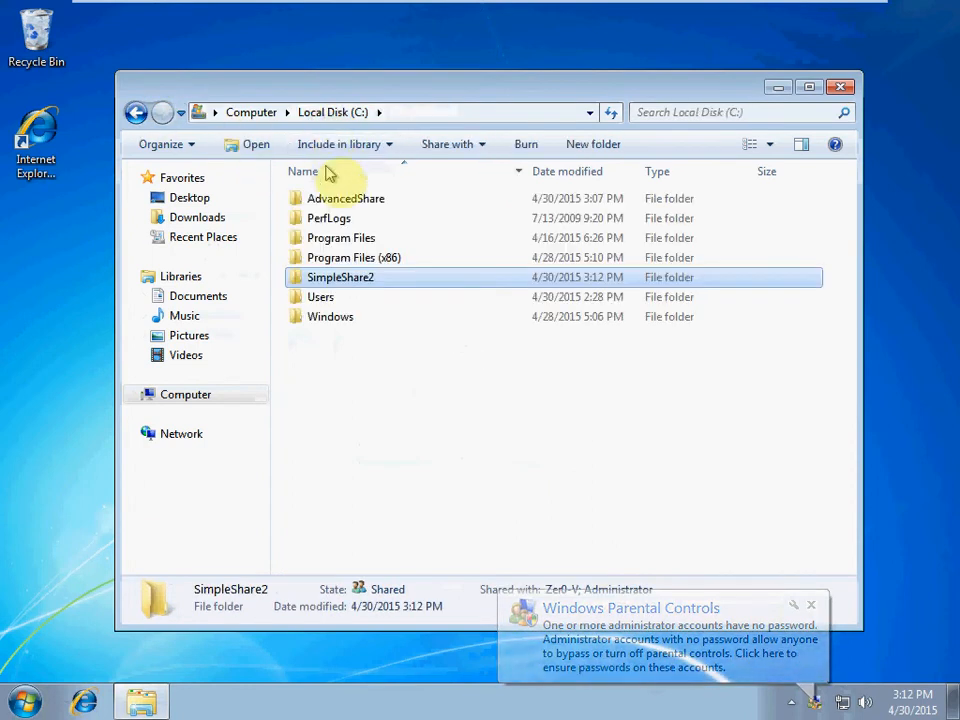
{"action": "double_click", "coordinate": [376, 201]}
{"action": "right_click", "coordinate": [365, 254]}
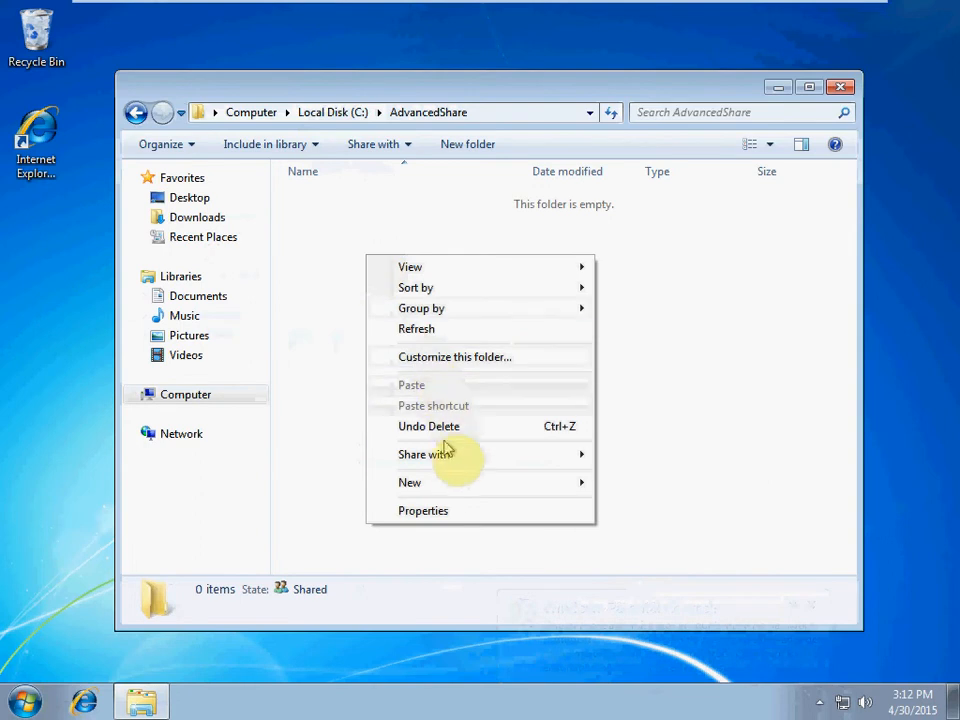
{"action": "left_click", "coordinate": [452, 479]}
{"action": "left_click", "coordinate": [650, 615]}
{"action": "left_click", "coordinate": [435, 264]}
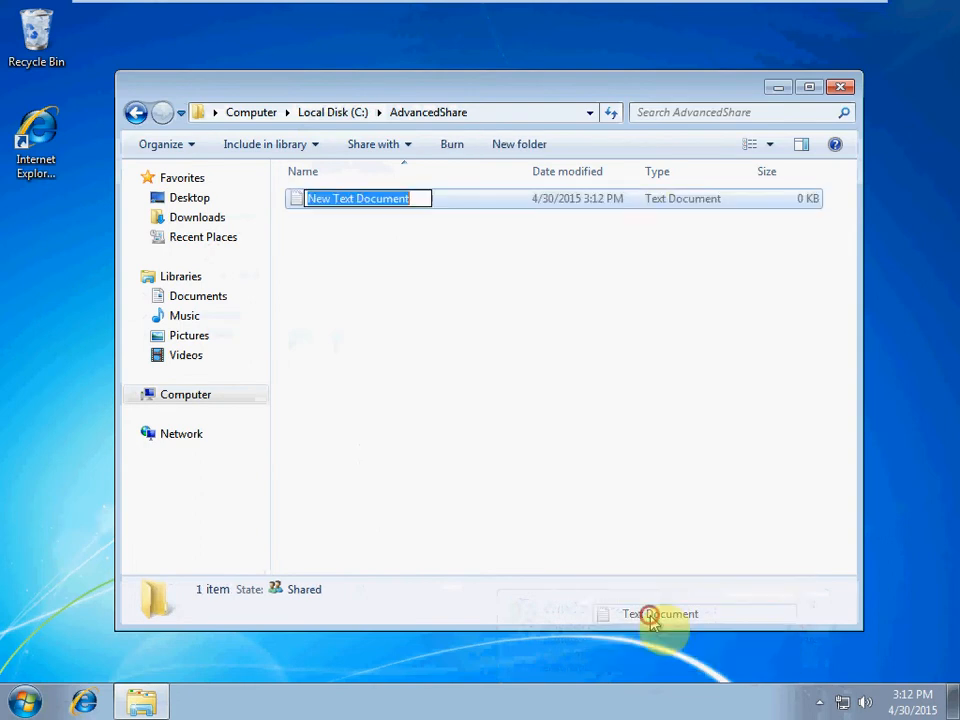
Step: Delete New Text Document from the AdvancedShare folder and confirm moving it to the Recycle Bin
{"action": "left_click", "coordinate": [369, 204]}
{"action": "right_click", "coordinate": [363, 202]}
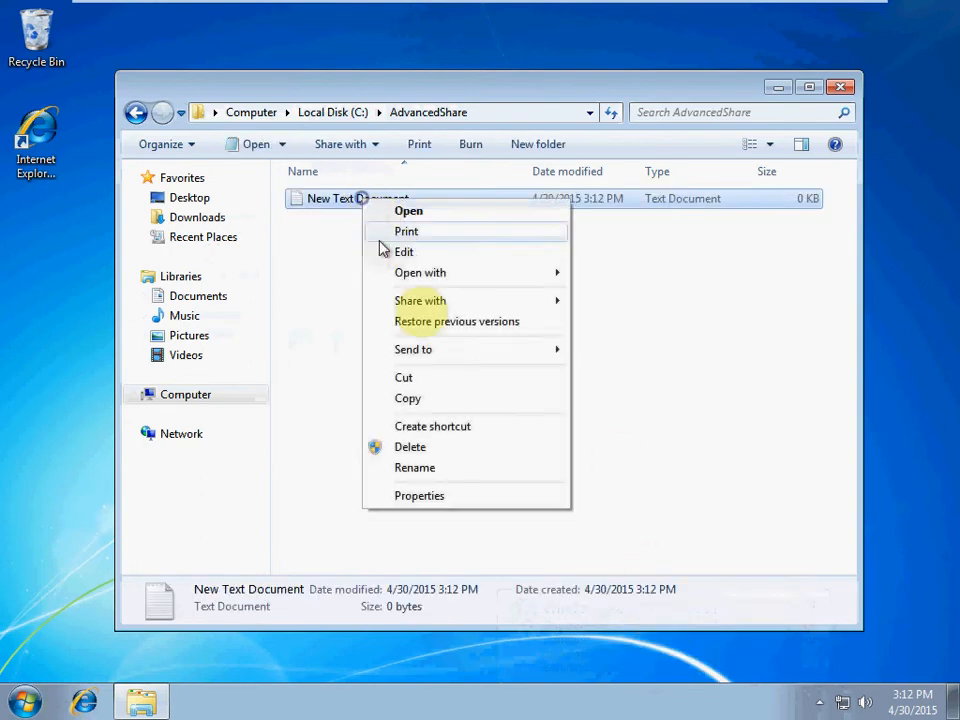
{"action": "left_click", "coordinate": [447, 446]}
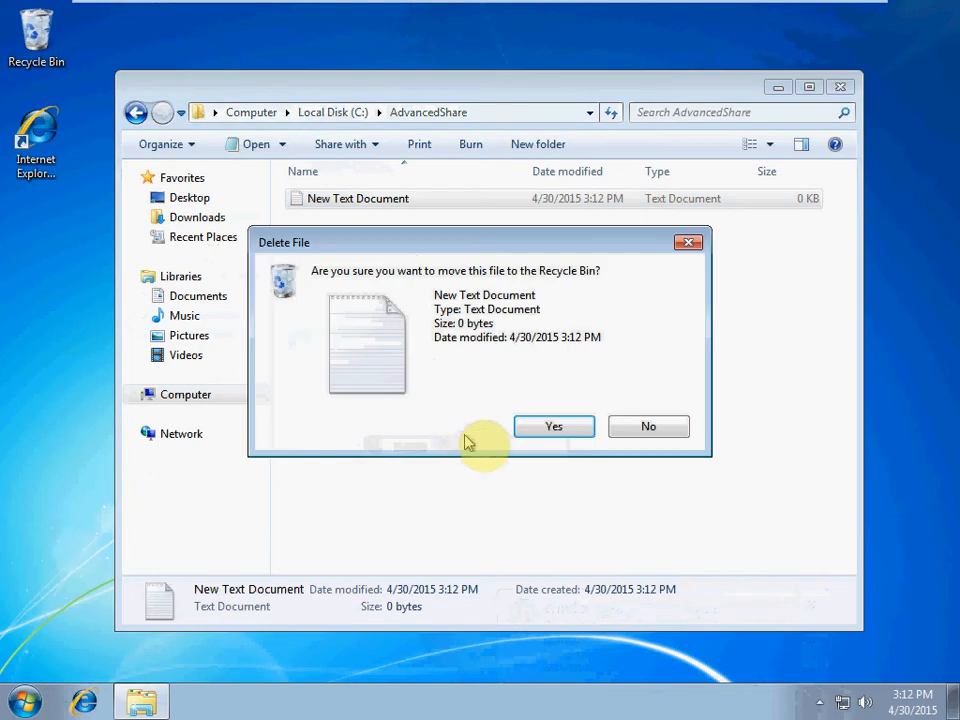
{"action": "left_click", "coordinate": [551, 428]}
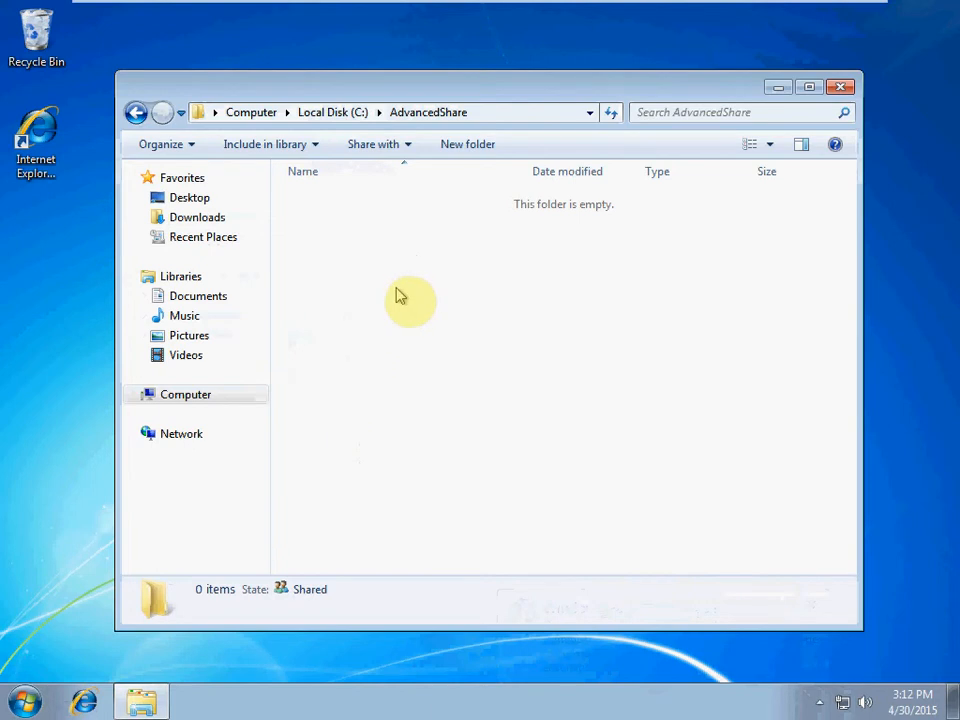
Step: Close the AdvancedShare window and switch from Administrator to the standard user account
{"action": "left_click", "coordinate": [842, 90]}
{"action": "left_click", "coordinate": [25, 702]}
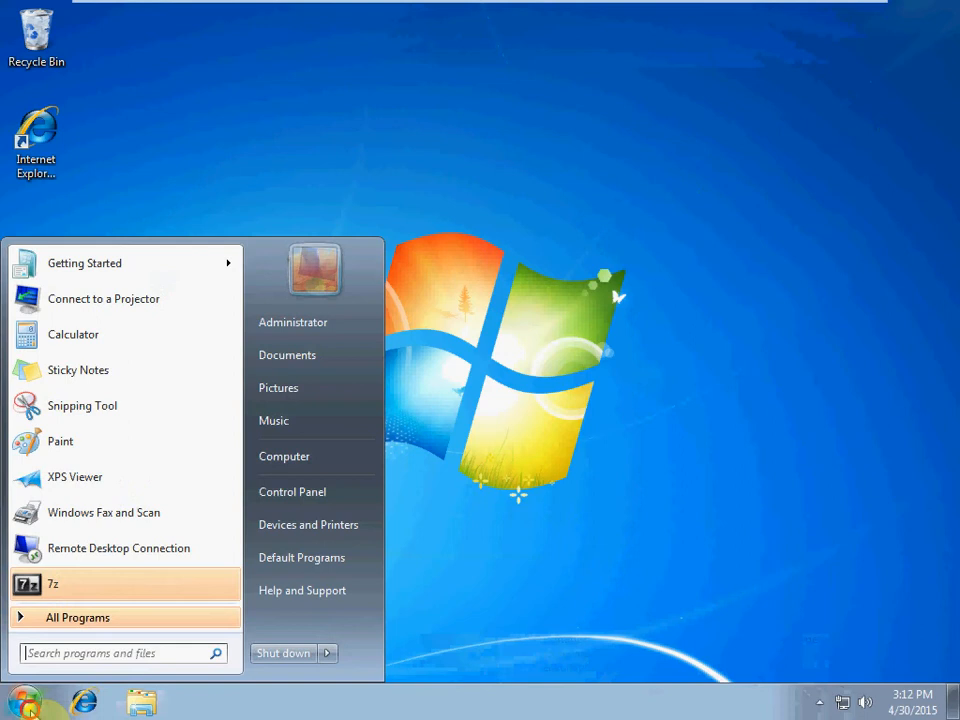
{"action": "mouse_move", "coordinate": [326, 653]}
{"action": "left_click", "coordinate": [413, 549]}
{"action": "left_click", "coordinate": [491, 396]}
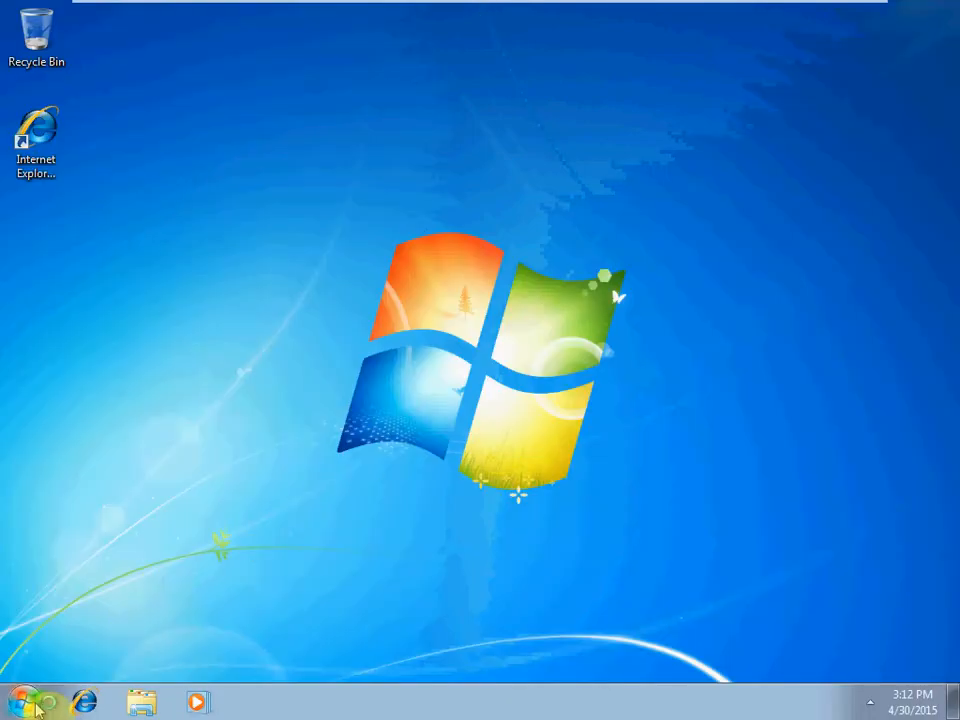
Step: Try to open the SimpleShare2 folder on Local Disk (C:) from the standard user account
{"action": "left_click", "coordinate": [30, 703]}
{"action": "left_click", "coordinate": [335, 456]}
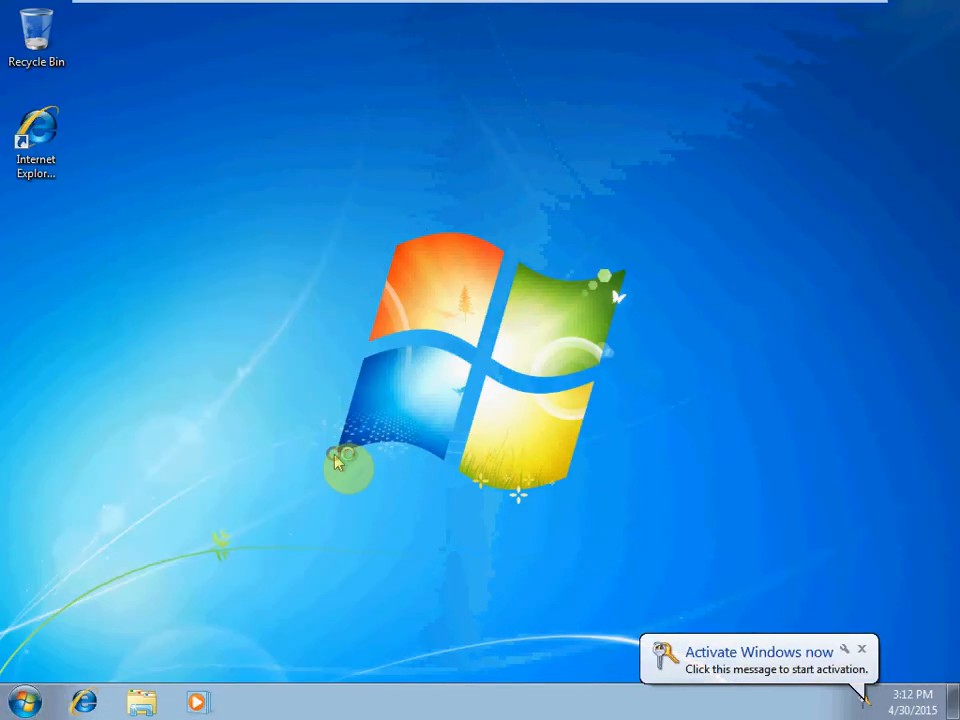
{"action": "double_click", "coordinate": [422, 210]}
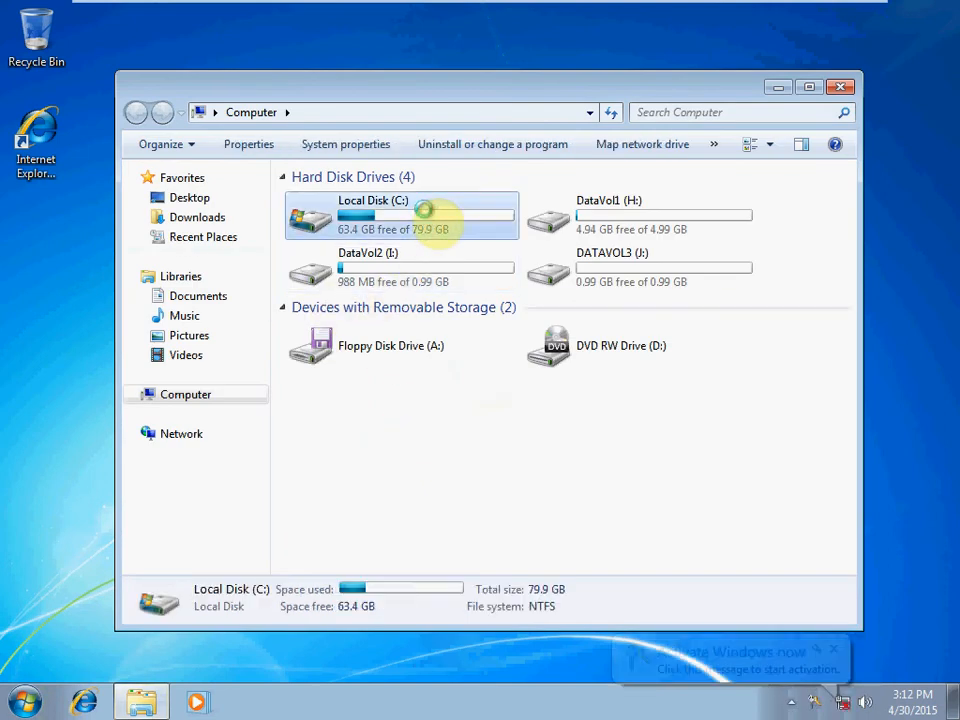
{"action": "left_click", "coordinate": [367, 278]}
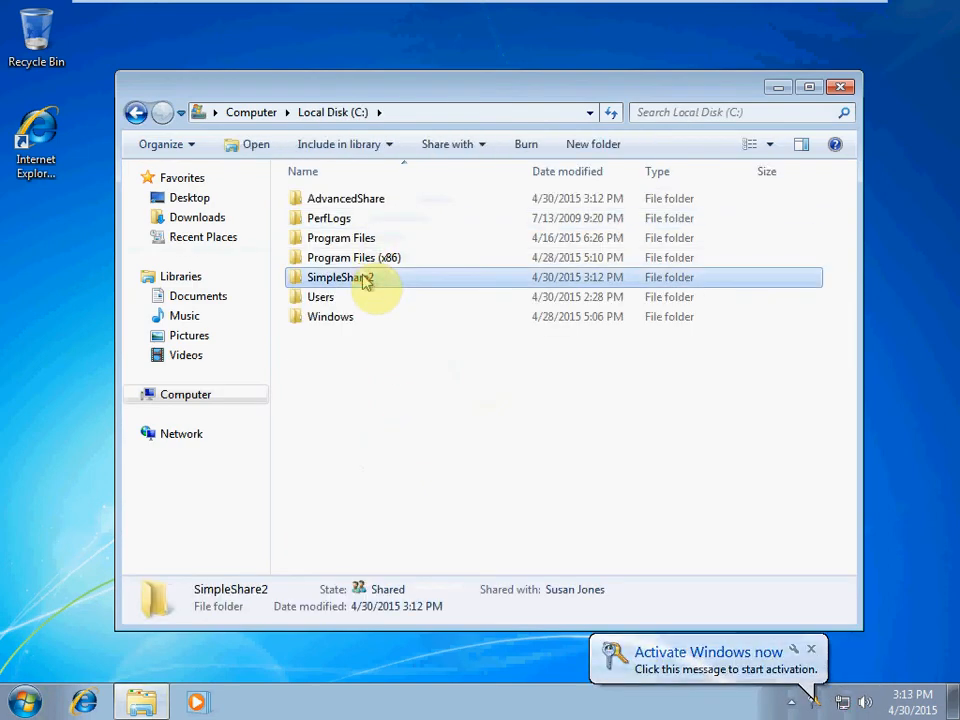
{"action": "double_click", "coordinate": [370, 277]}
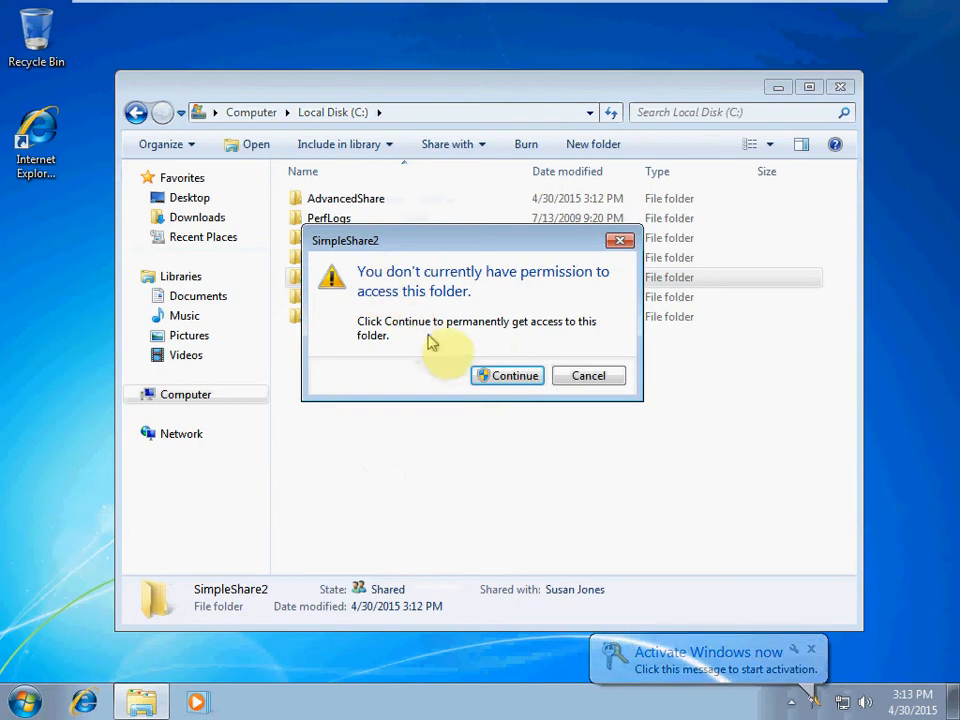
Step: Request permanent access to SimpleShare2, inspect the administrator accounts offered for elevation, and decline the request
{"action": "left_click_drag", "start_coordinate": [480, 251], "coordinate": [621, 206]}
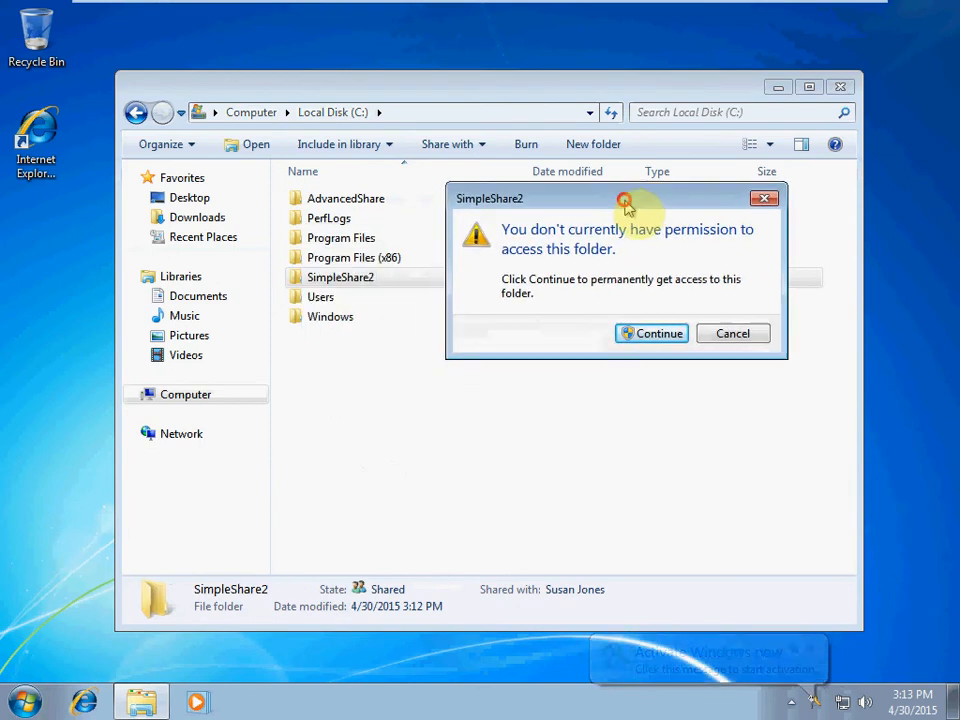
{"action": "left_click", "coordinate": [655, 337]}
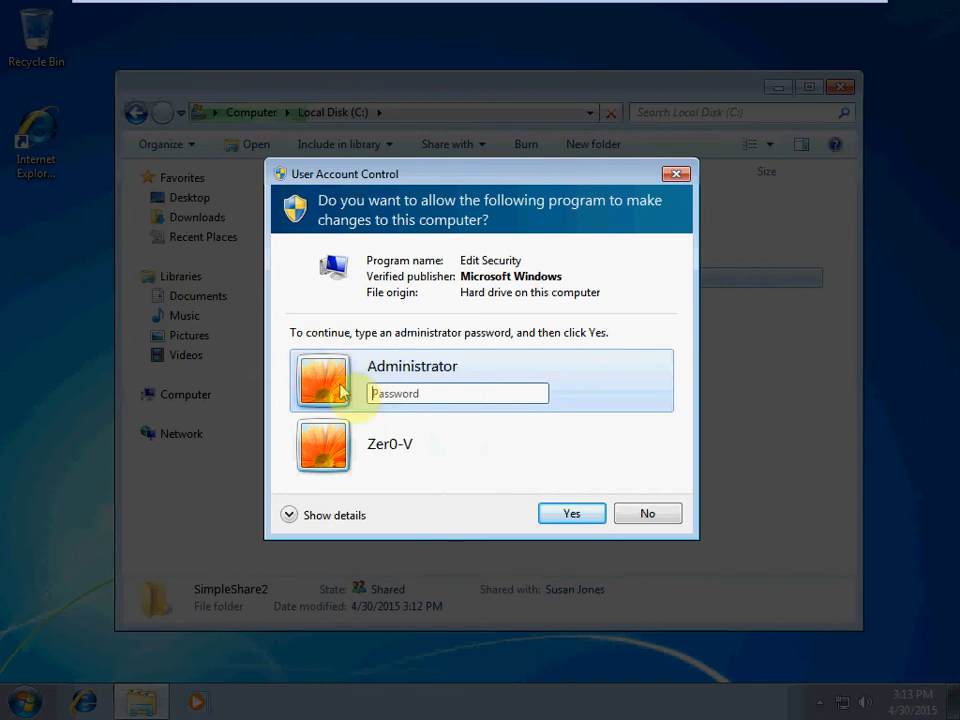
{"action": "left_click", "coordinate": [341, 449]}
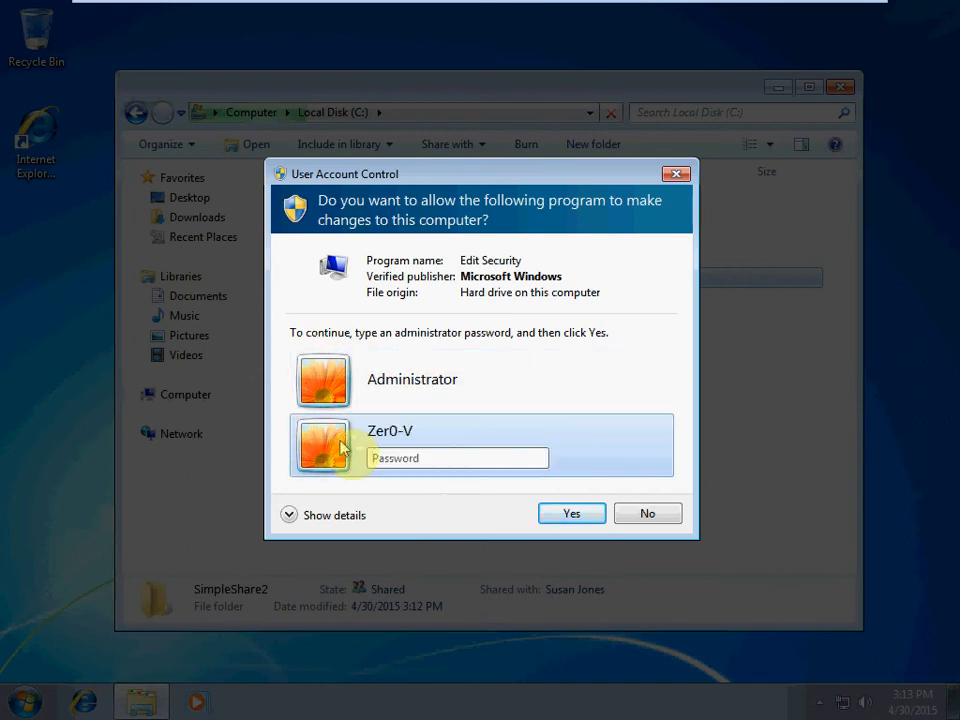
{"action": "left_click", "coordinate": [648, 515]}
{"action": "left_click", "coordinate": [420, 400]}
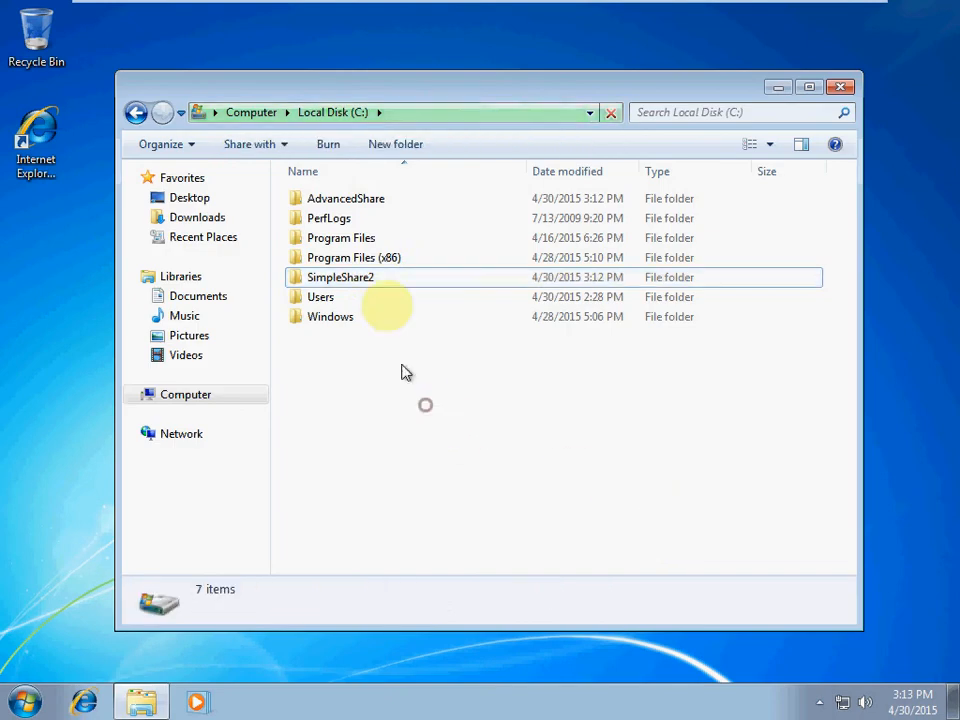
Step: Open the AdvancedShare folder on Local Disk (C:) and create a text document with the default name New Text Document
{"action": "double_click", "coordinate": [349, 200]}
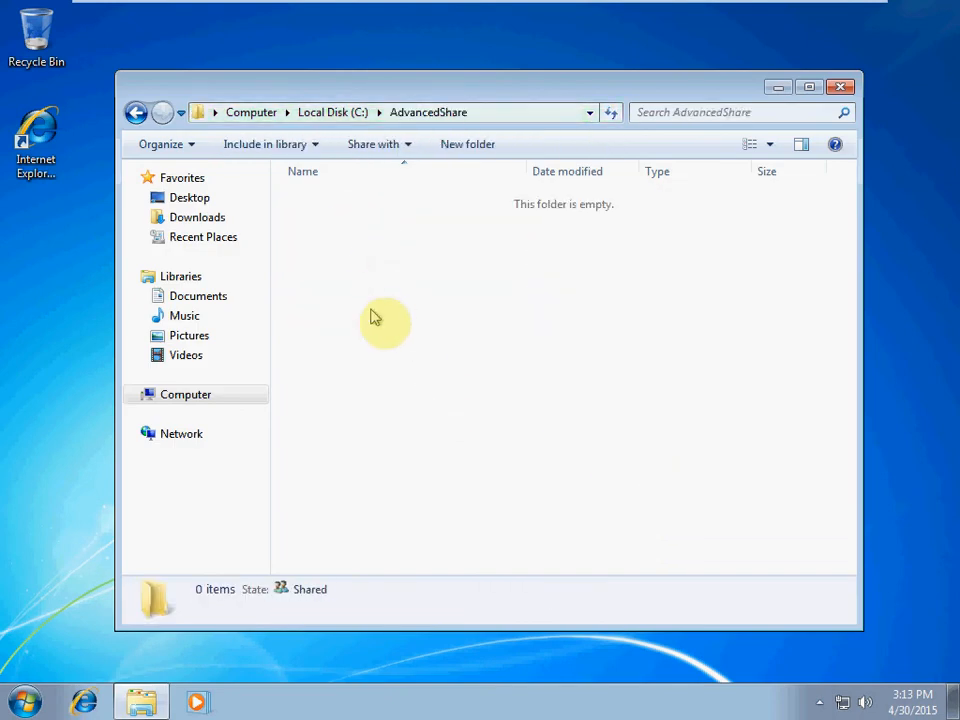
{"action": "right_click", "coordinate": [389, 252]}
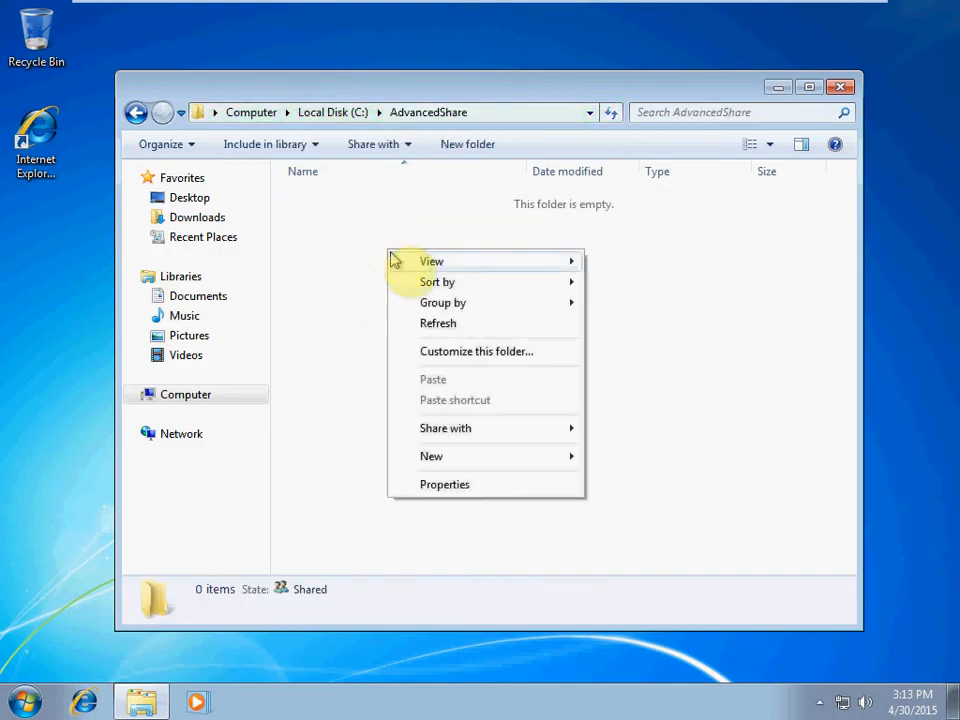
{"action": "left_click", "coordinate": [463, 464]}
{"action": "left_click", "coordinate": [627, 587]}
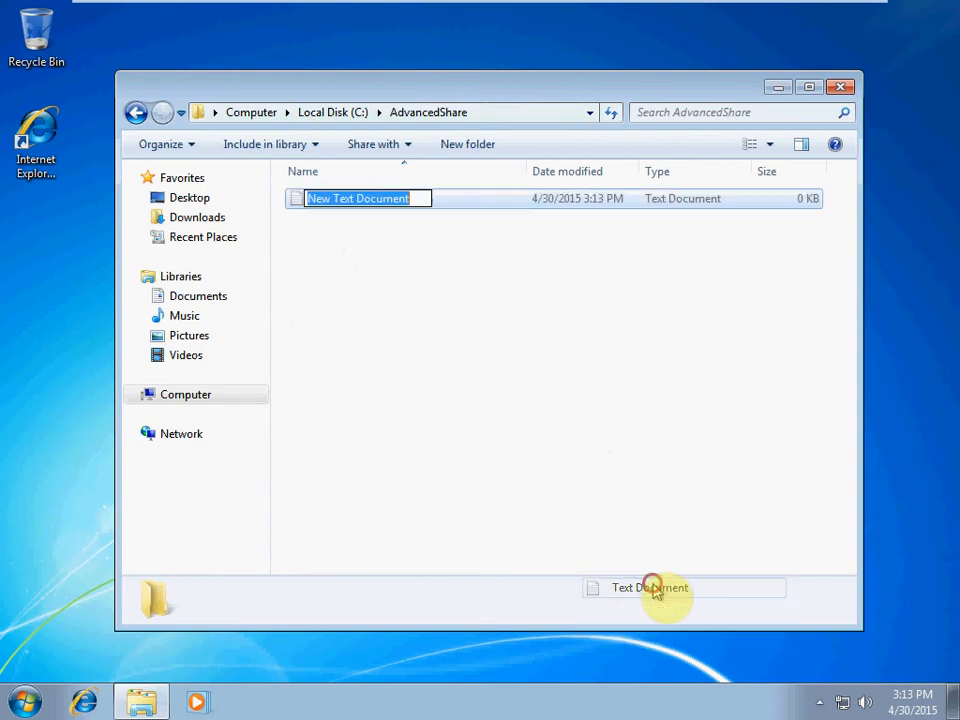
{"action": "left_click", "coordinate": [510, 415]}
Step: Delete New Text Document from the AdvancedShare folder as the standard user, confirming its move to the Recycle Bin
{"action": "left_click", "coordinate": [360, 200]}
{"action": "right_click", "coordinate": [385, 202]}
{"action": "left_click", "coordinate": [450, 451]}
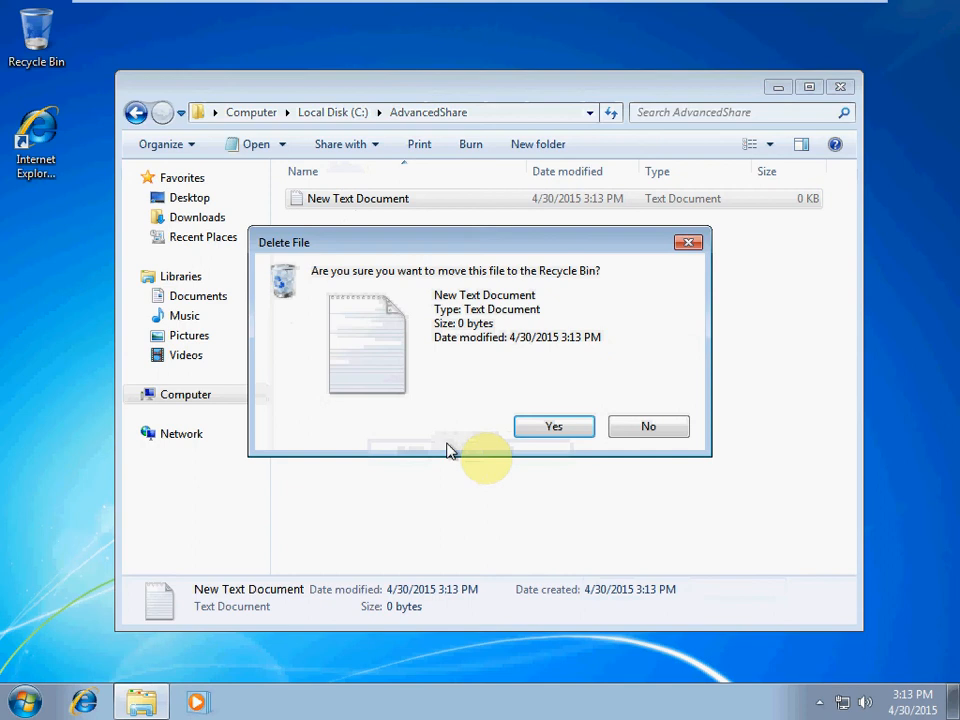
{"action": "left_click", "coordinate": [557, 427]}
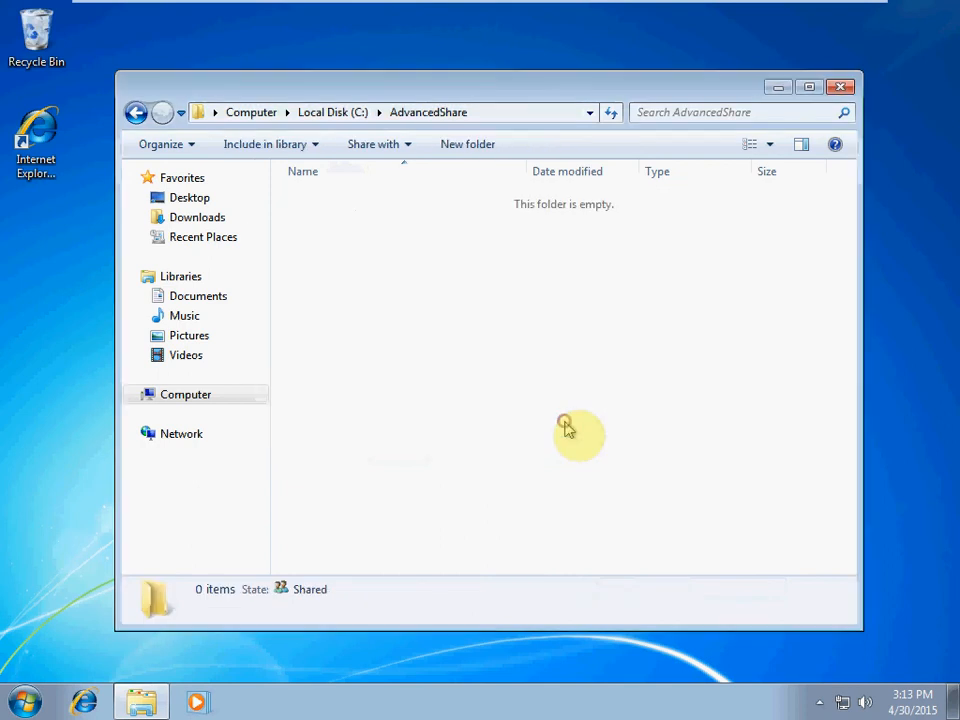
Step: Return to Local Disk (C:), try to open SimpleShare2 again, and request permanent access to the folder
{"action": "left_click", "coordinate": [138, 113]}
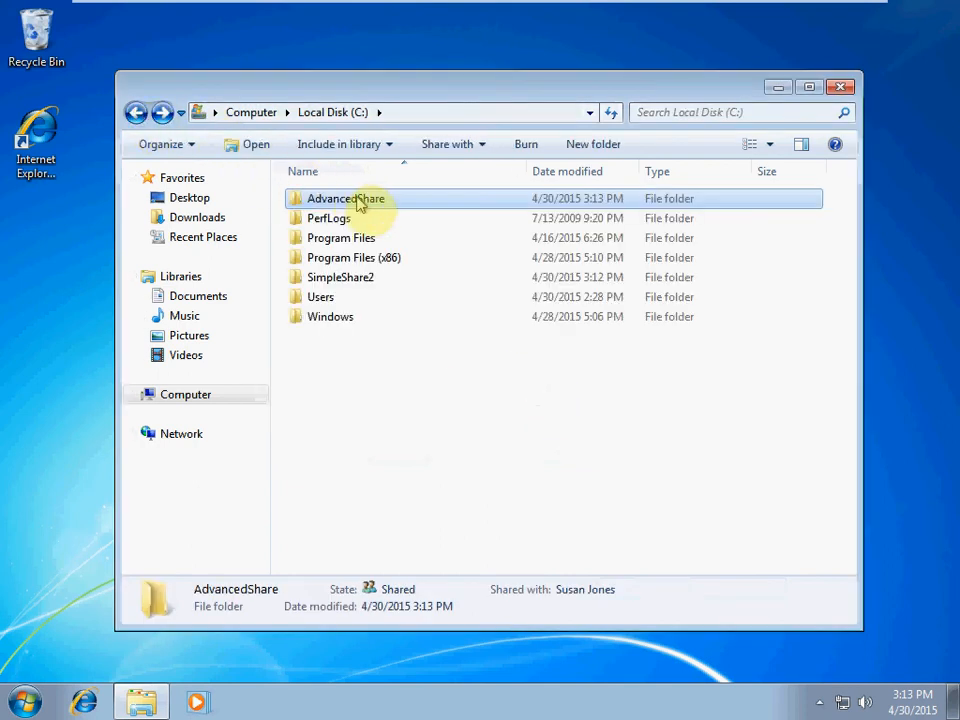
{"action": "double_click", "coordinate": [345, 280]}
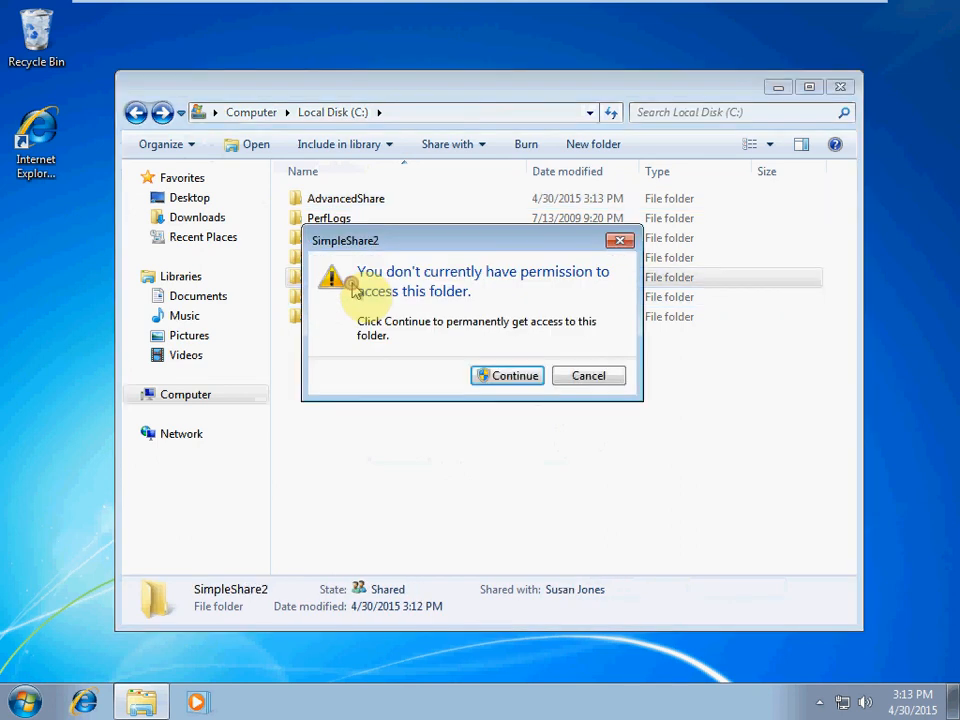
{"action": "left_click_drag", "start_coordinate": [486, 241], "coordinate": [650, 190]}
{"action": "left_click", "coordinate": [679, 324]}
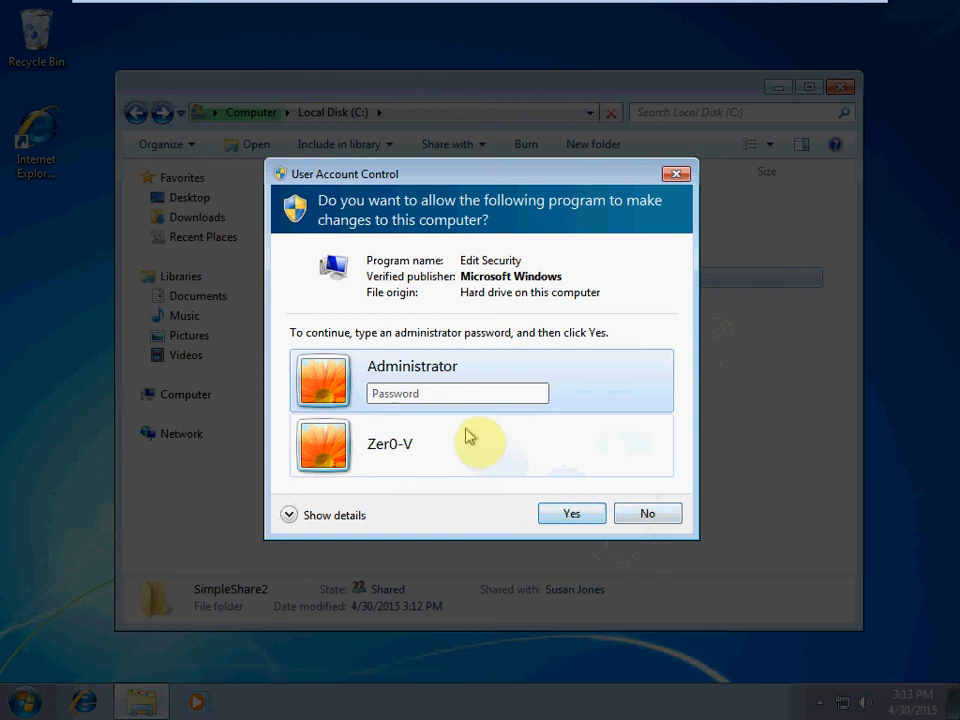
Step: Inspect the password fields of both administrator accounts, decline the elevation request, and close the Local Disk (C:) window
{"action": "left_click", "coordinate": [451, 460]}
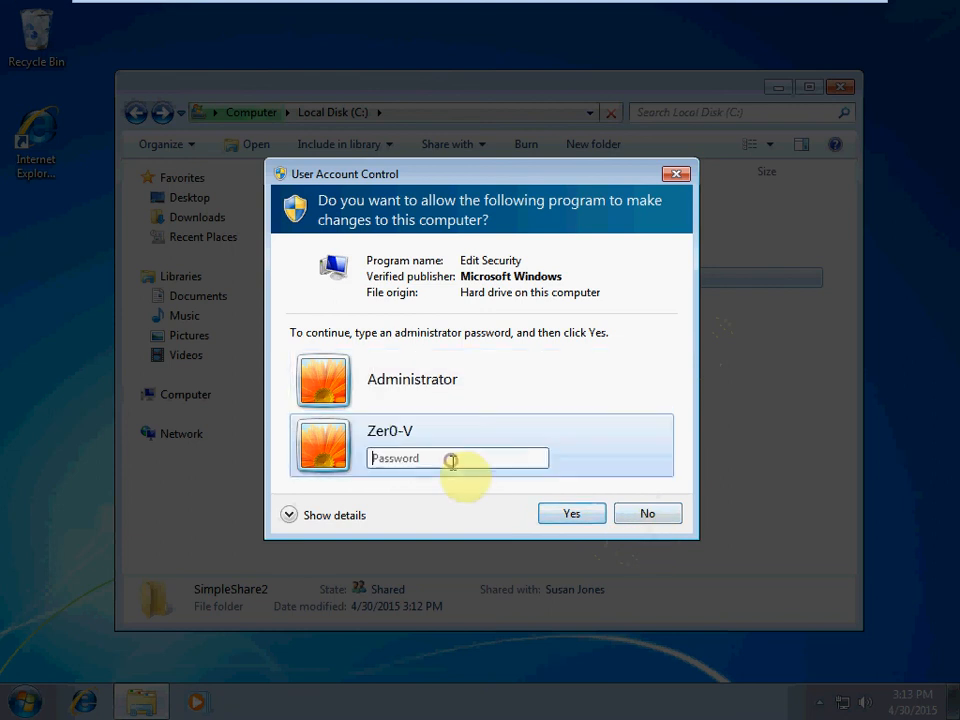
{"action": "left_click", "coordinate": [436, 390]}
{"action": "left_click", "coordinate": [444, 440]}
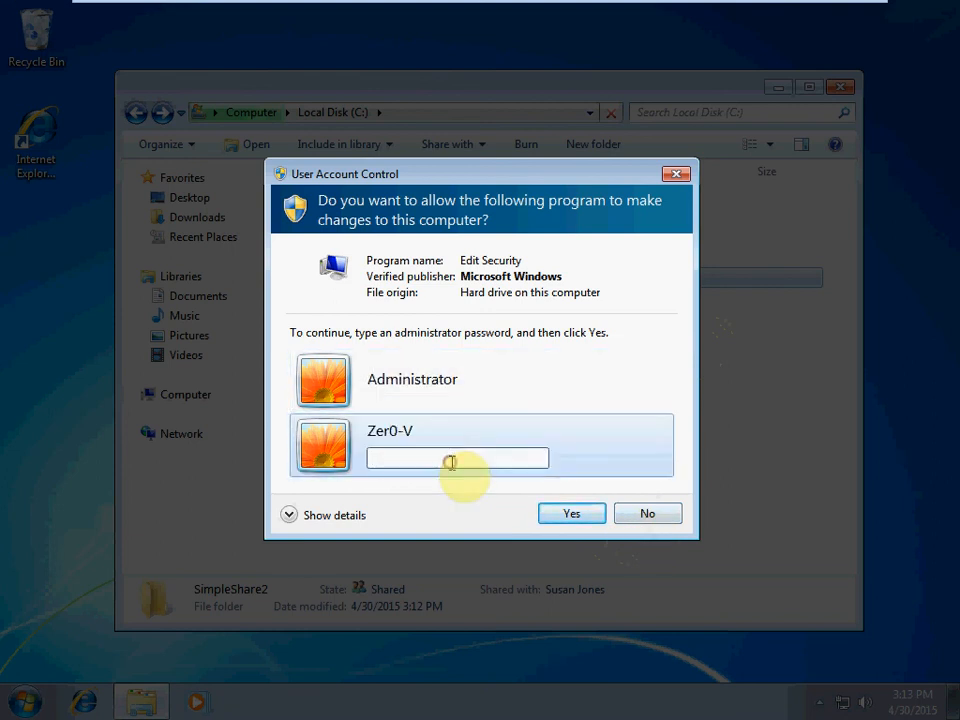
{"action": "left_click", "coordinate": [650, 512]}
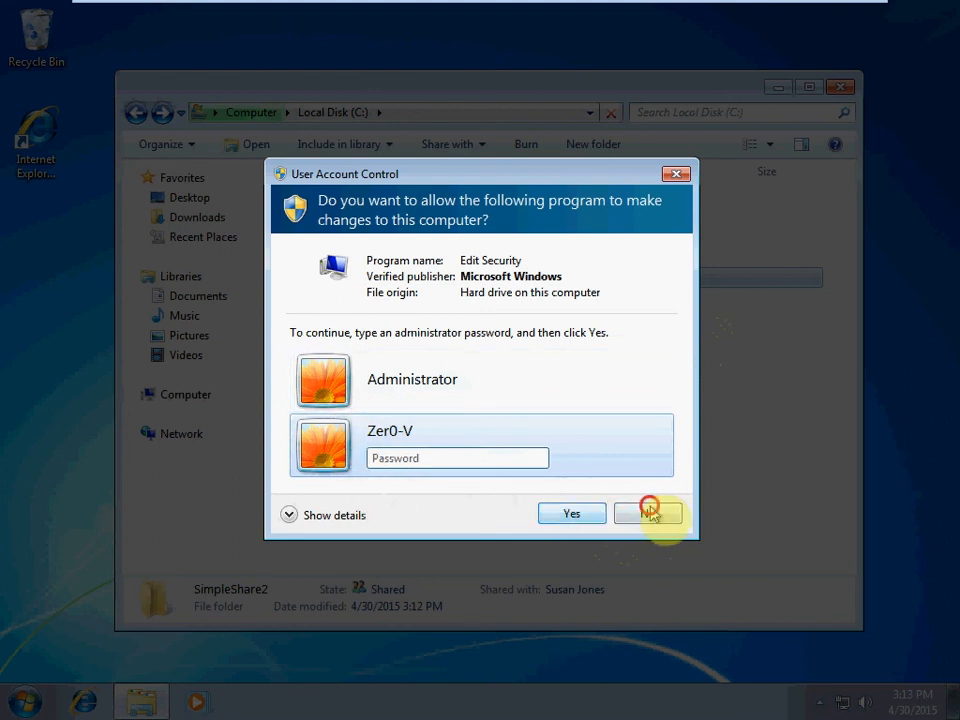
{"action": "left_click", "coordinate": [842, 87]}
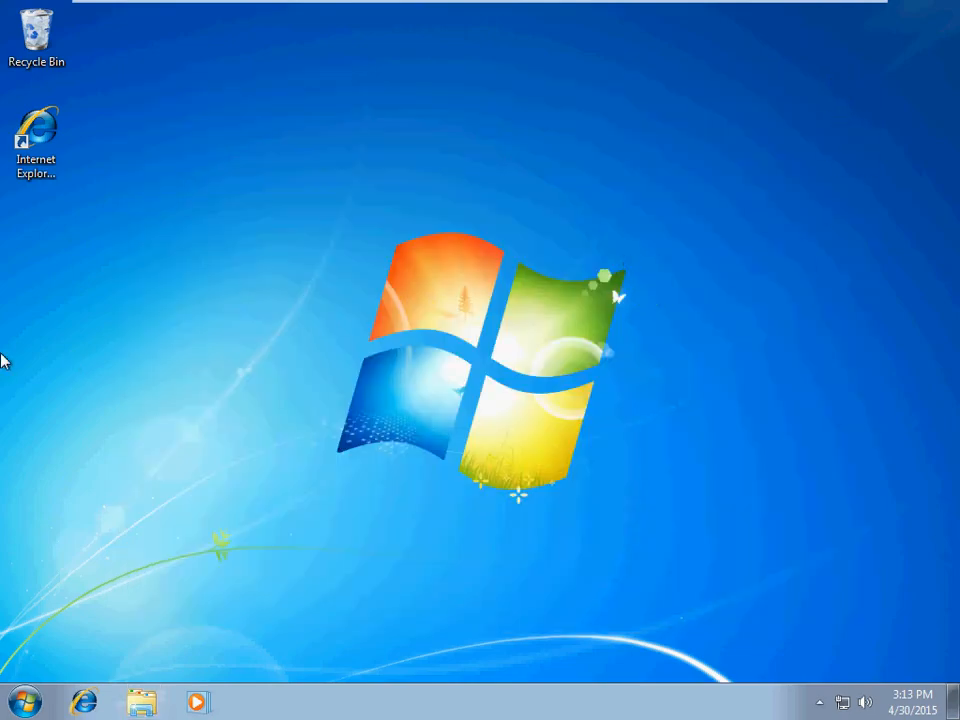